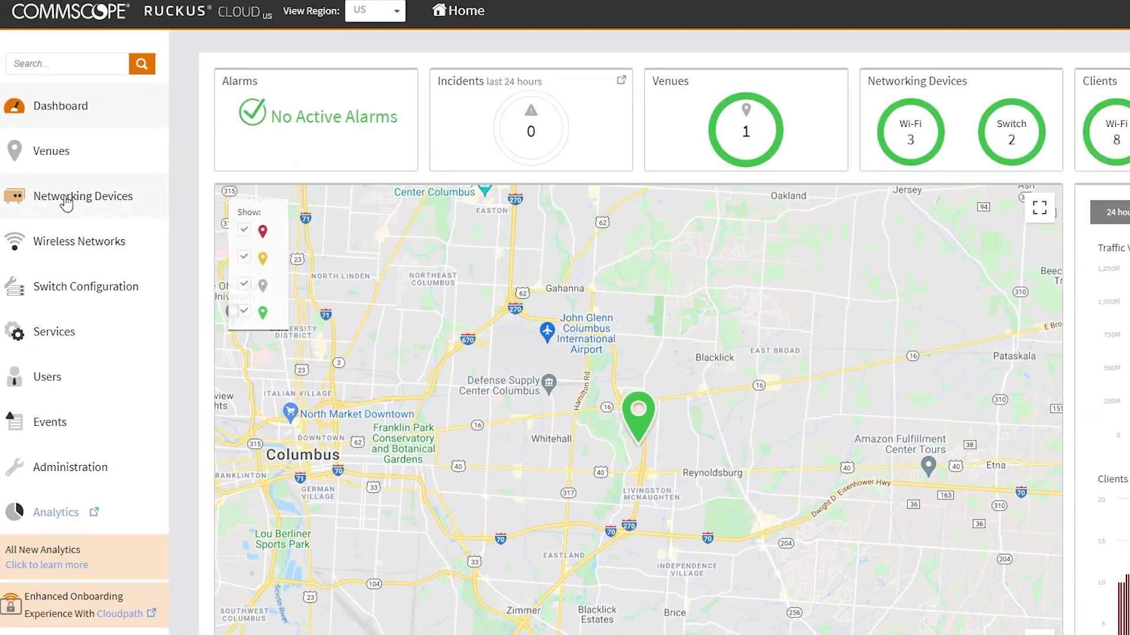
List the networking devices to show both ICX-7150 switches in the Home Network venue
{"action": "left_click", "coordinate": [66, 203]}
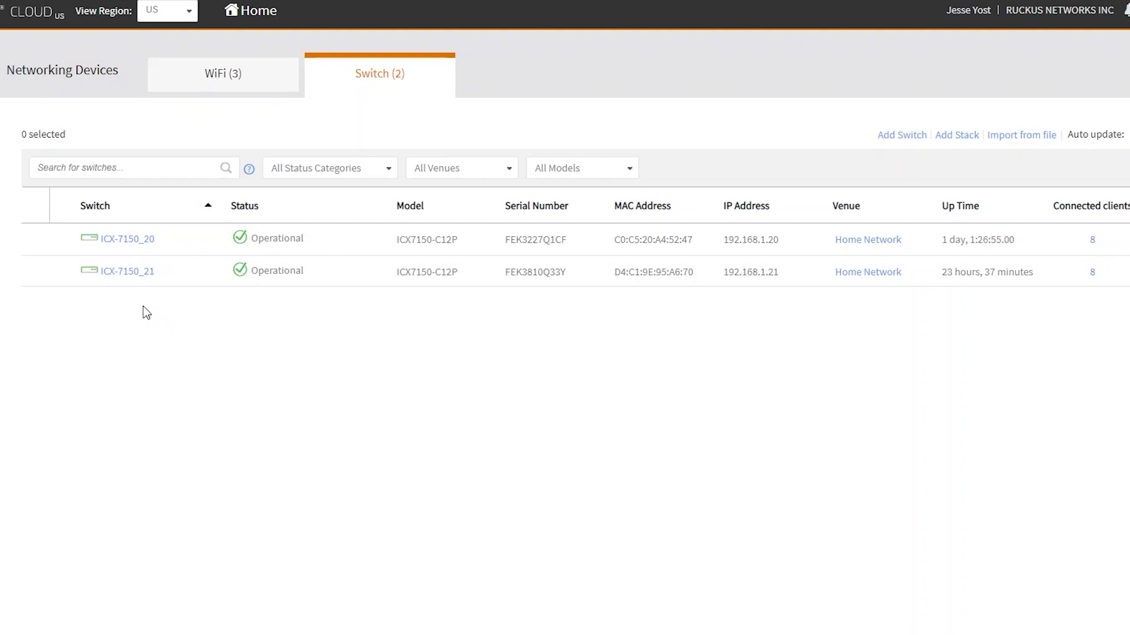
{"action": "mouse_move", "coordinate": [131, 277]}
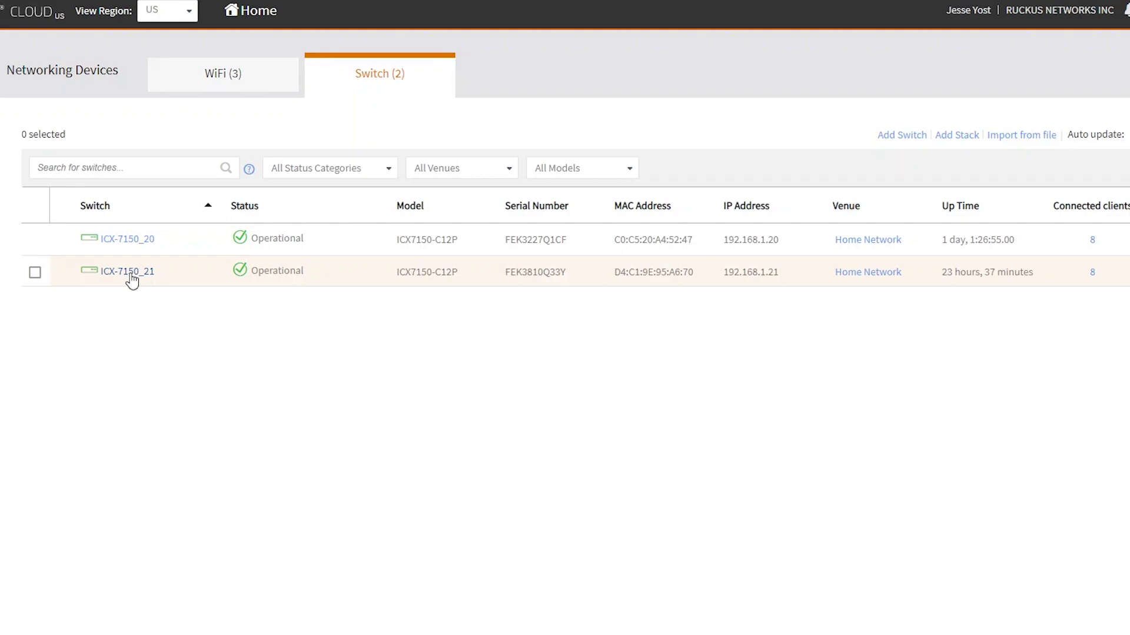
Open ICX-7150_21's port table and bring up its Manage LAG window
{"action": "left_click", "coordinate": [130, 274]}
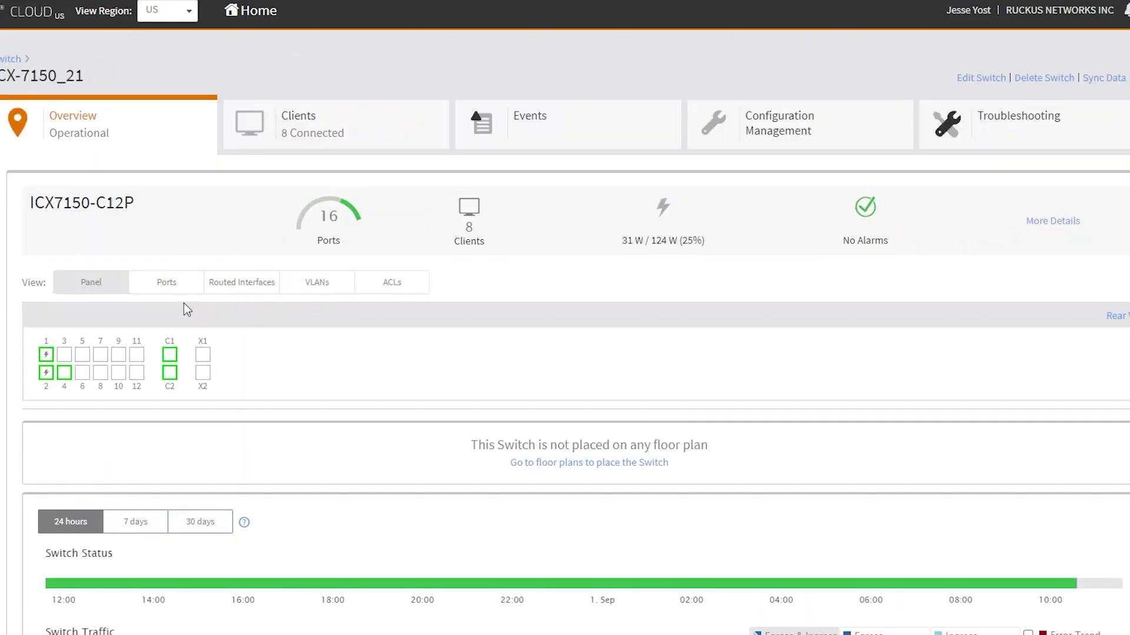
{"action": "left_click", "coordinate": [177, 290]}
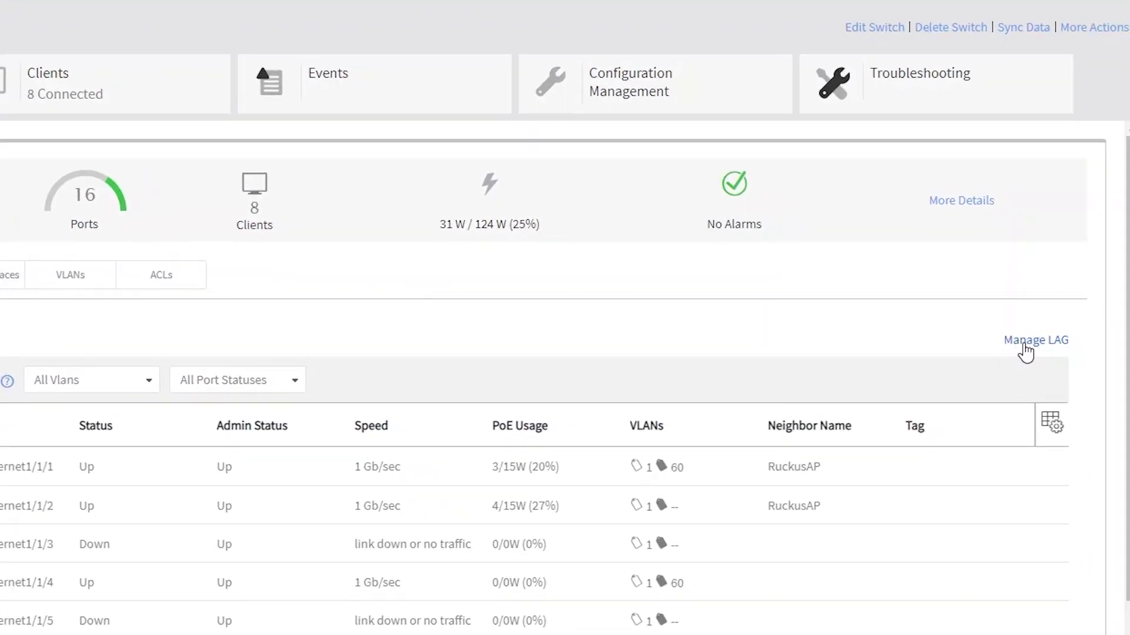
{"action": "left_click", "coordinate": [1024, 344]}
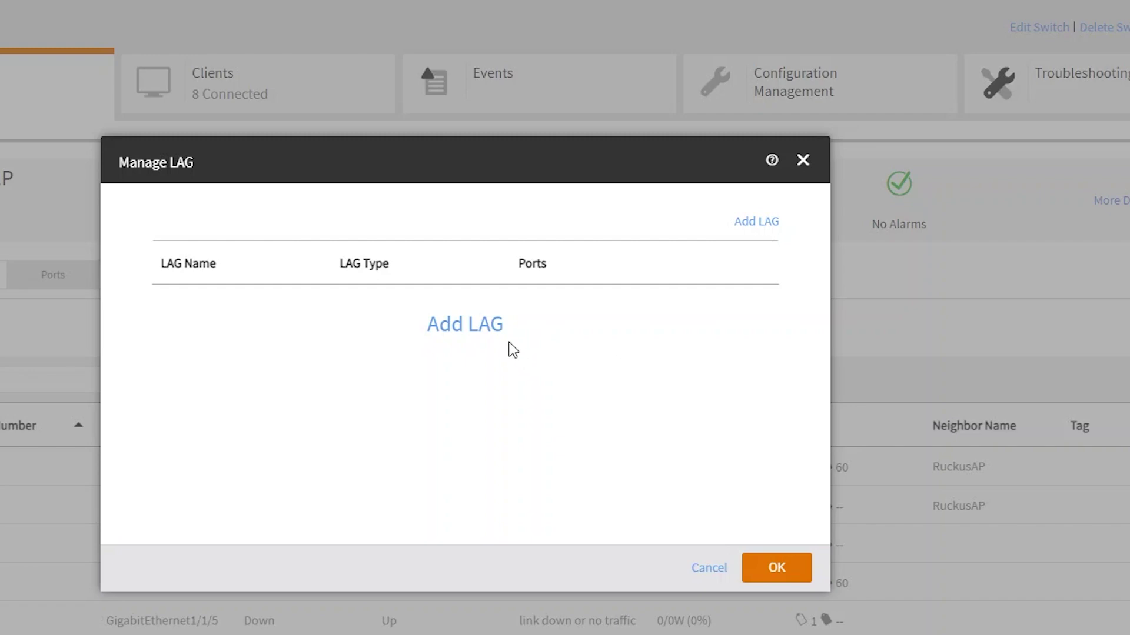
Start a new LAG on ICX-7150_21 named ICXLAG with Dynamic type
{"action": "left_click", "coordinate": [480, 328]}
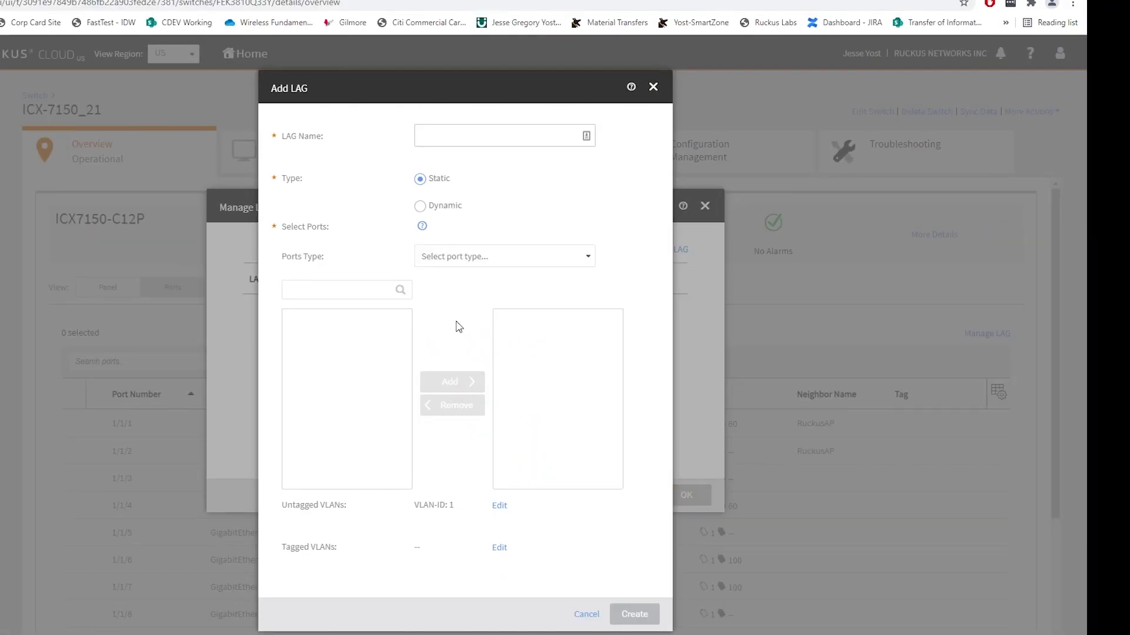
{"action": "left_click", "coordinate": [469, 138]}
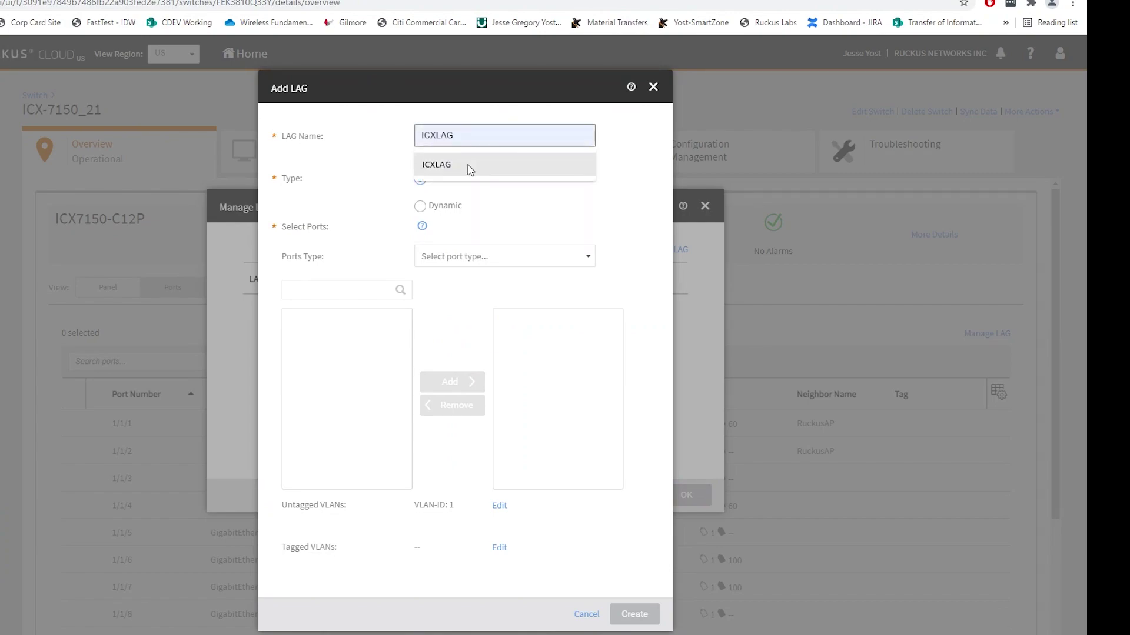
{"action": "left_click", "coordinate": [470, 166]}
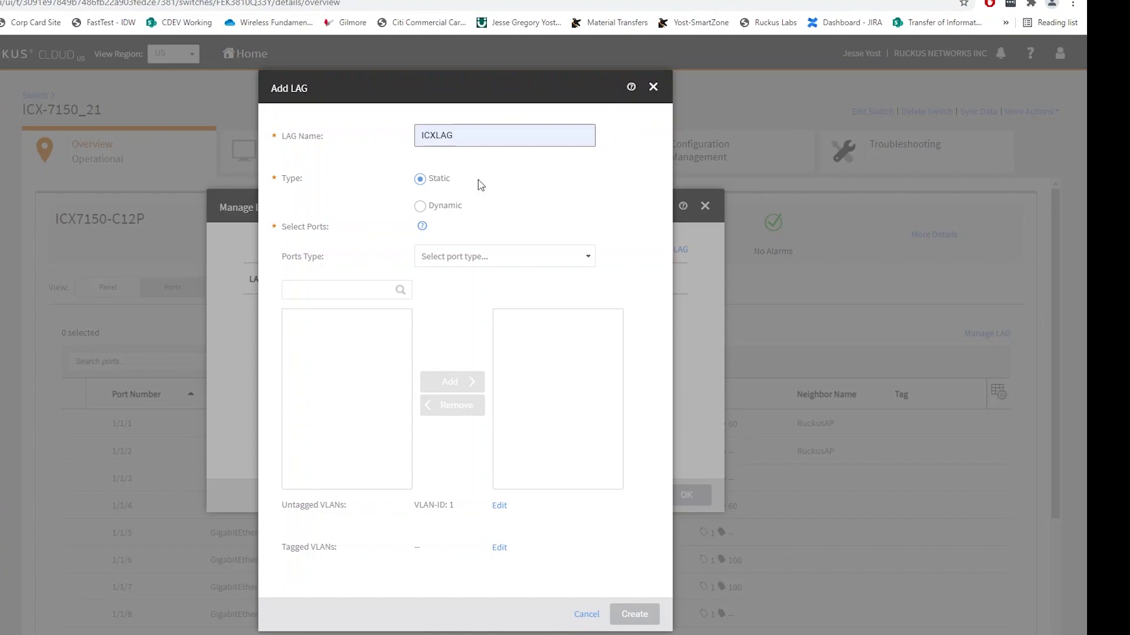
{"action": "left_click", "coordinate": [449, 210]}
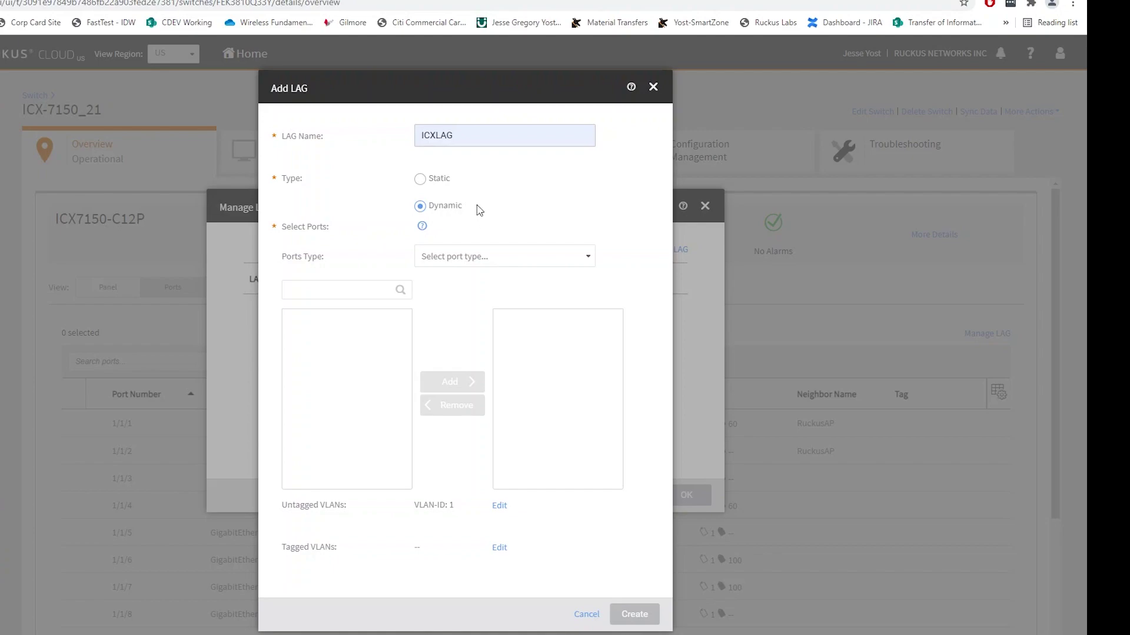
Use 1 Gbit copper ports and add 1/2/1 and 1/2/2 as ICXLAG members
{"action": "left_click", "coordinate": [542, 262]}
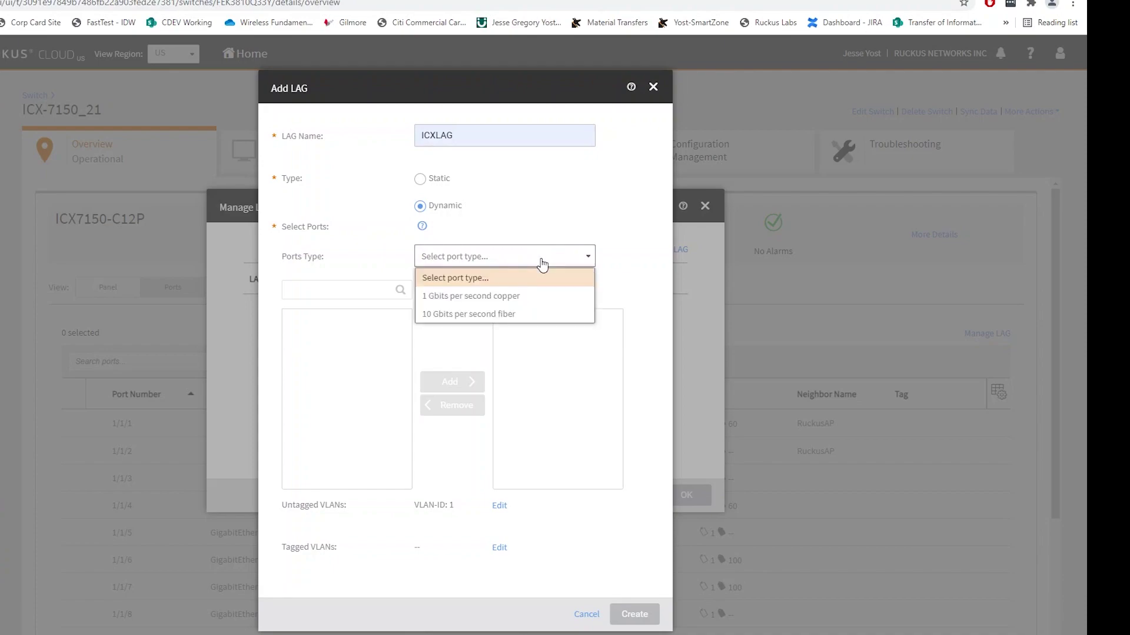
{"action": "left_click", "coordinate": [535, 301]}
{"action": "left_click", "coordinate": [366, 366]}
{"action": "scroll", "coordinate": [363, 389], "scroll_direction": "down", "scroll_amount": 1}
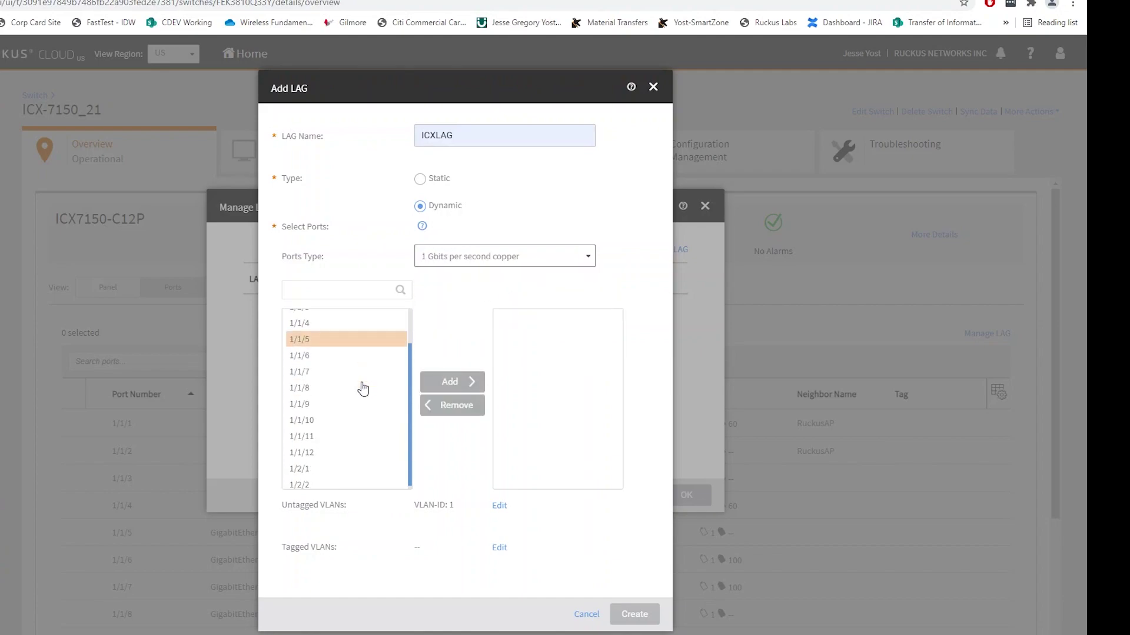
{"action": "left_click", "coordinate": [349, 467]}
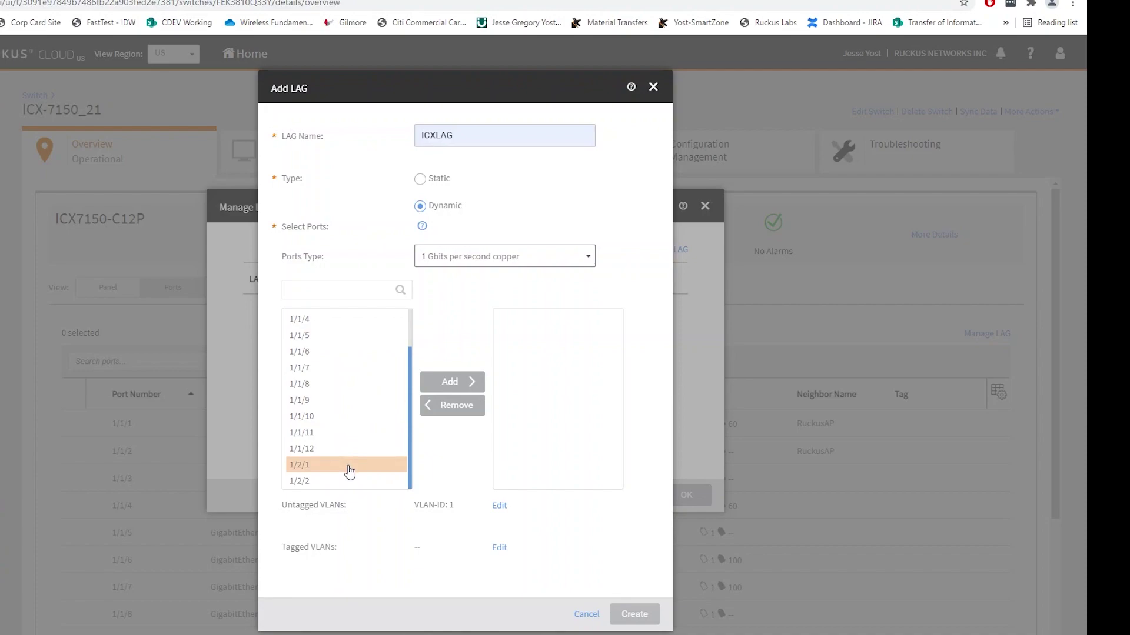
{"action": "left_click", "coordinate": [451, 383]}
{"action": "left_click", "coordinate": [341, 480]}
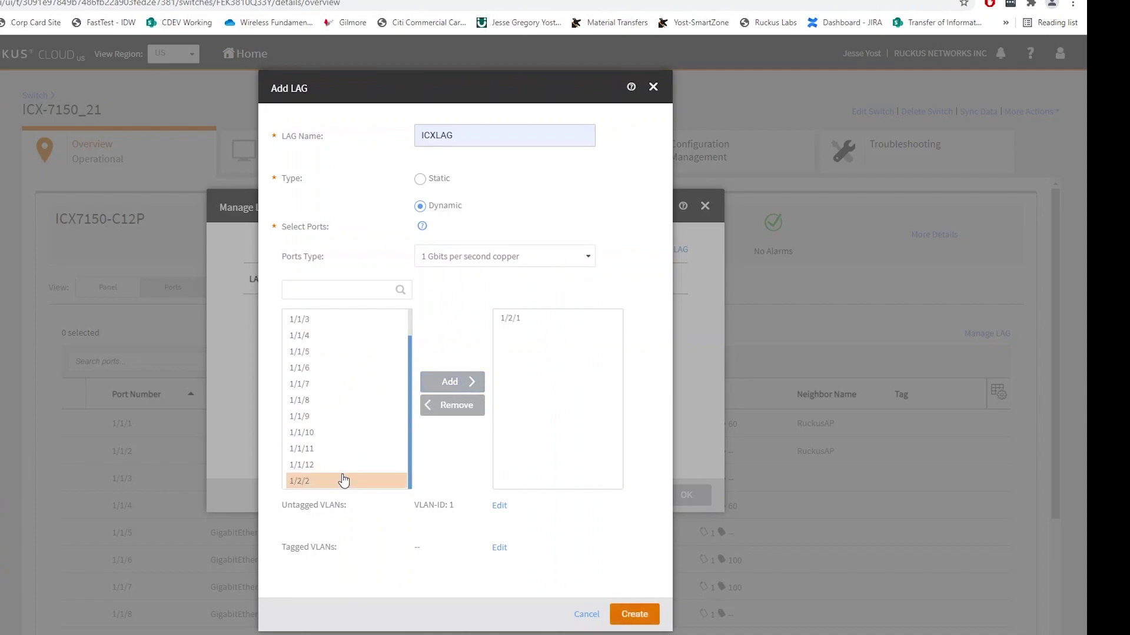
{"action": "left_click", "coordinate": [449, 383]}
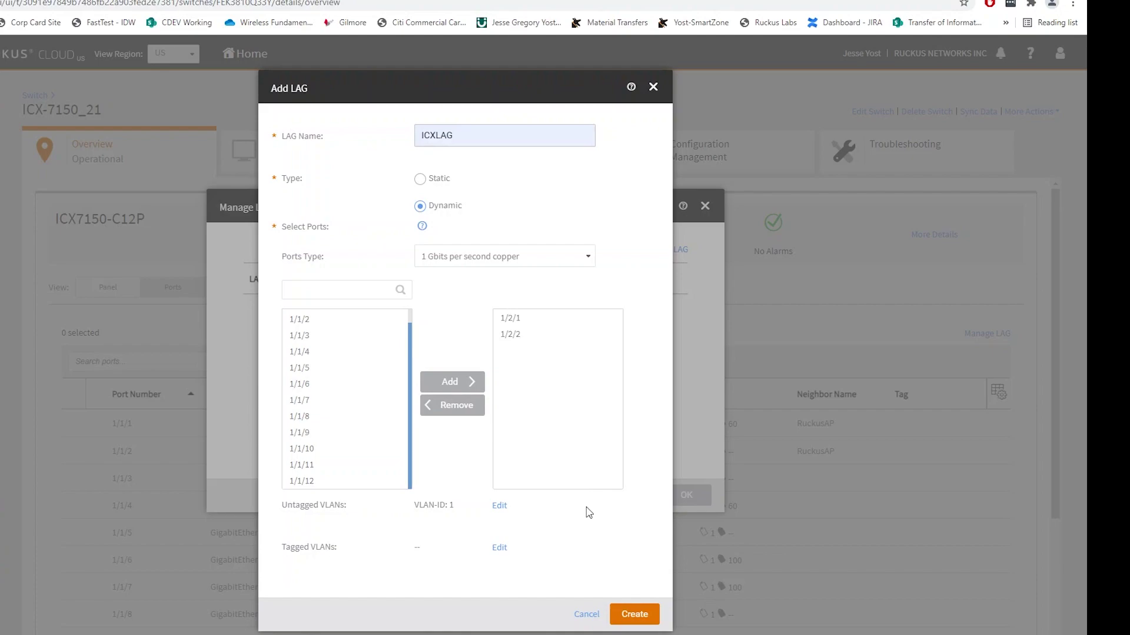
{"action": "left_click", "coordinate": [498, 507]}
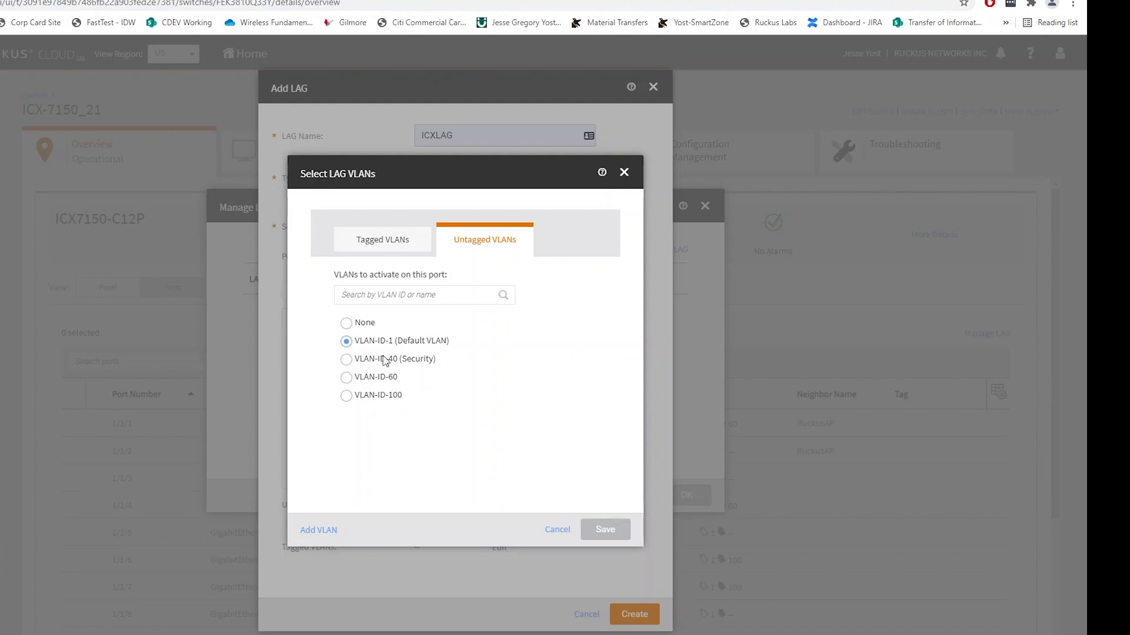
{"action": "left_click", "coordinate": [419, 247]}
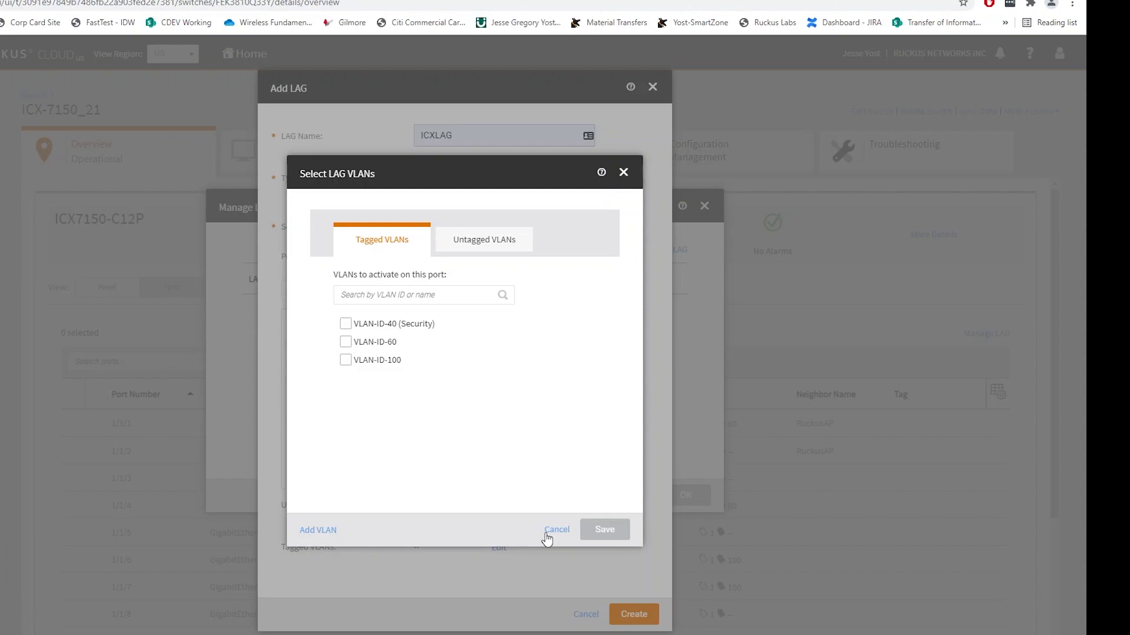
{"action": "left_click", "coordinate": [503, 243]}
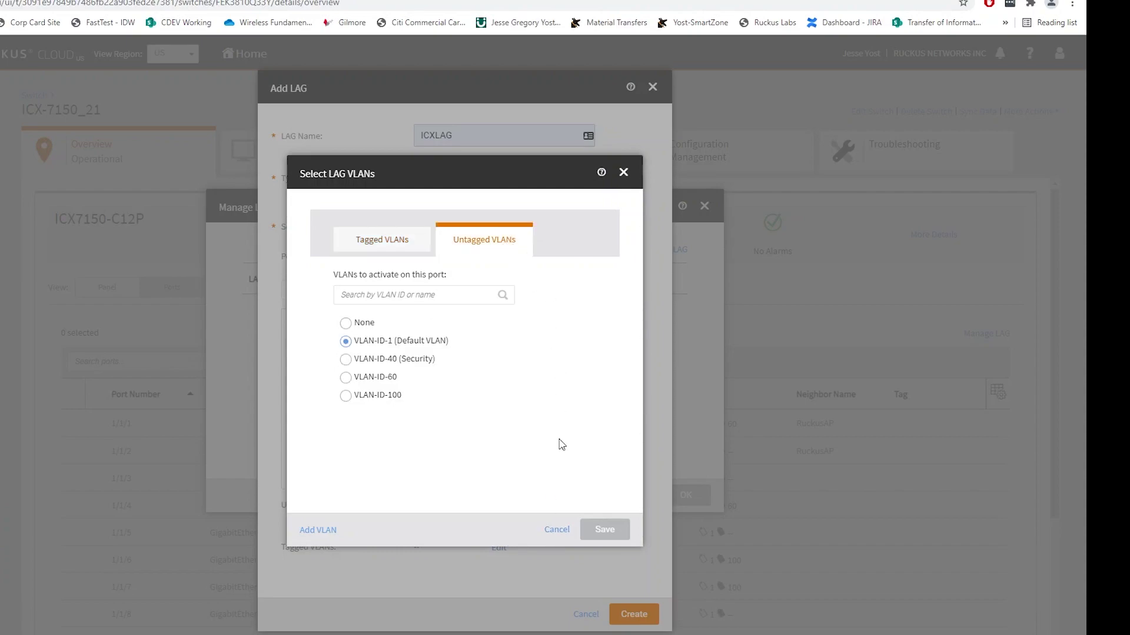
{"action": "left_click", "coordinate": [556, 530]}
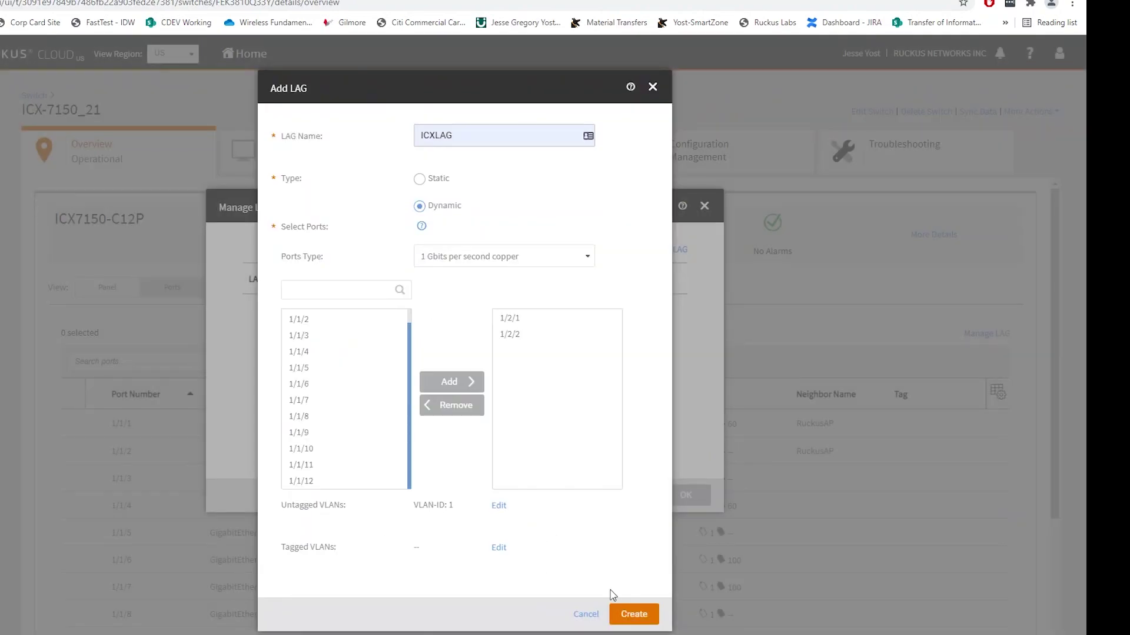
Create ICXLAG on ICX-7150_21 and close Manage LAG with OK
{"action": "left_click", "coordinate": [630, 614]}
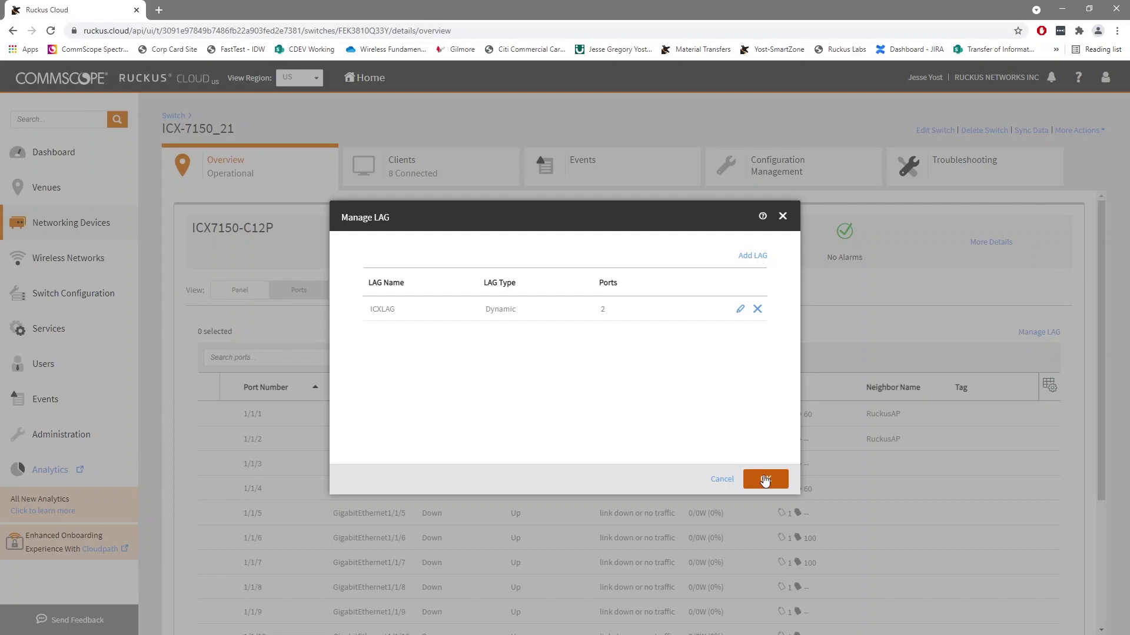
{"action": "left_click", "coordinate": [765, 480]}
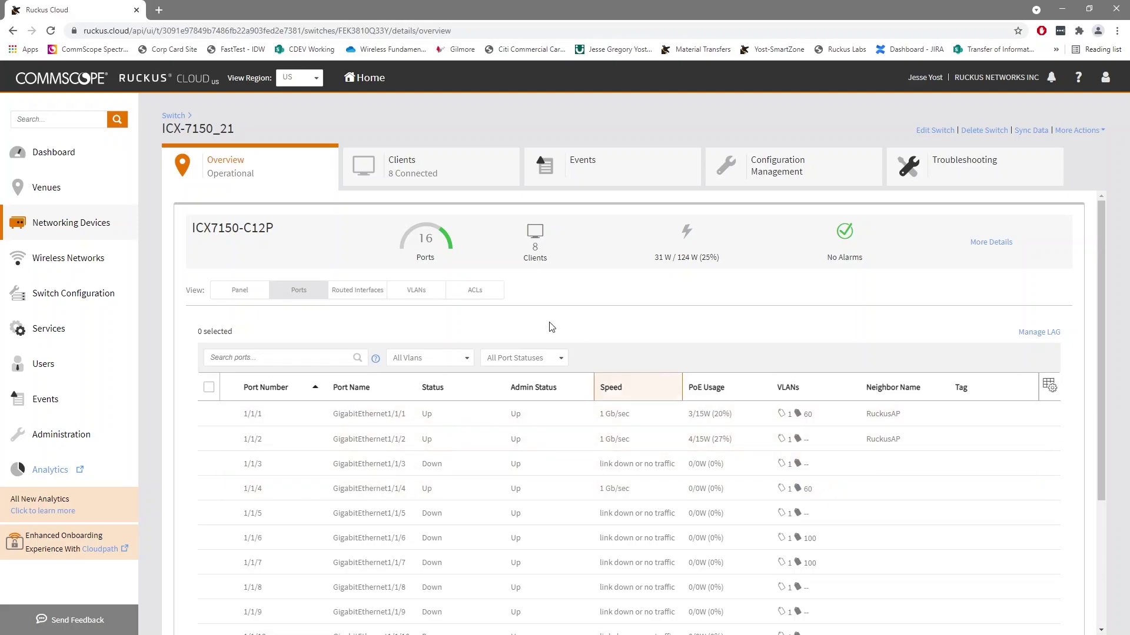
Return to the switch list and open ICX-7150_20's port table and Manage LAG window
{"action": "left_click", "coordinate": [174, 115]}
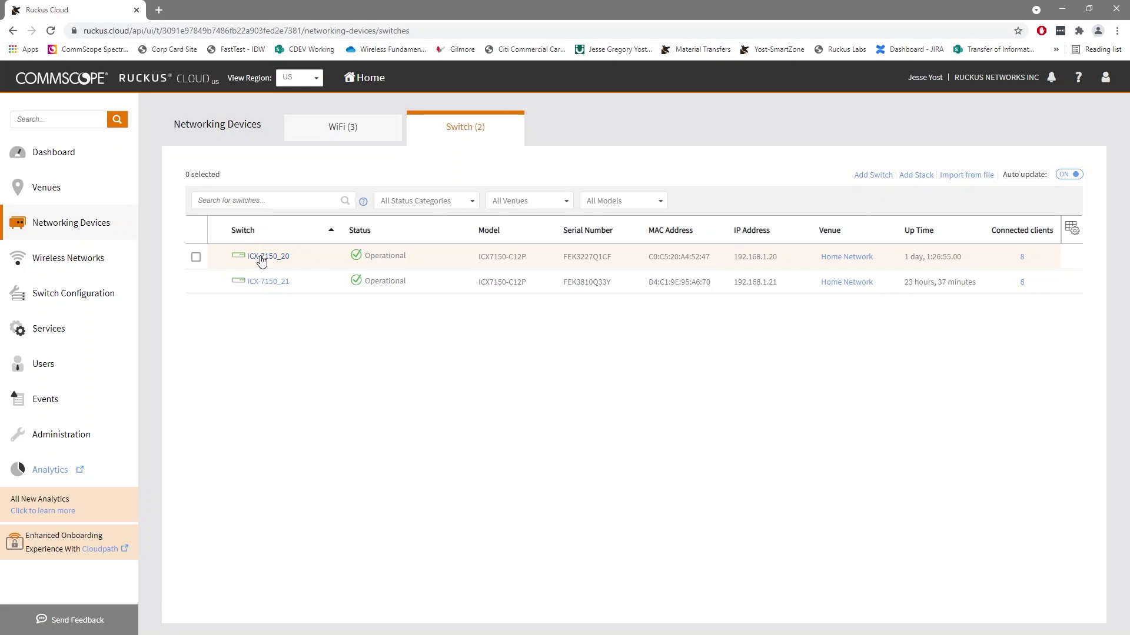
{"action": "left_click", "coordinate": [262, 258]}
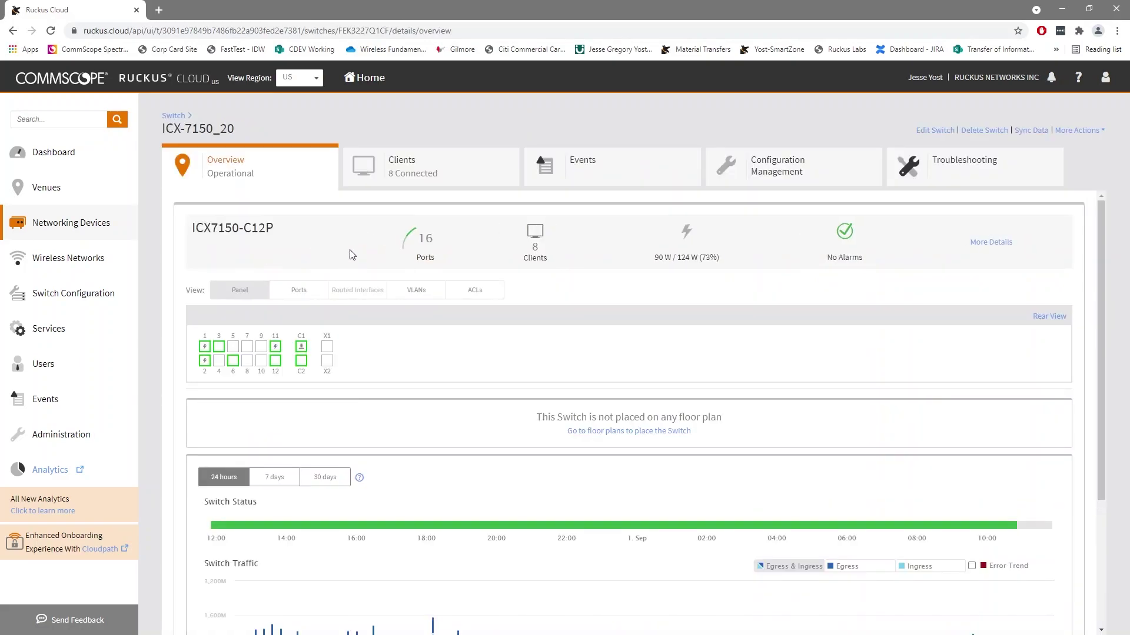
{"action": "left_click", "coordinate": [295, 296]}
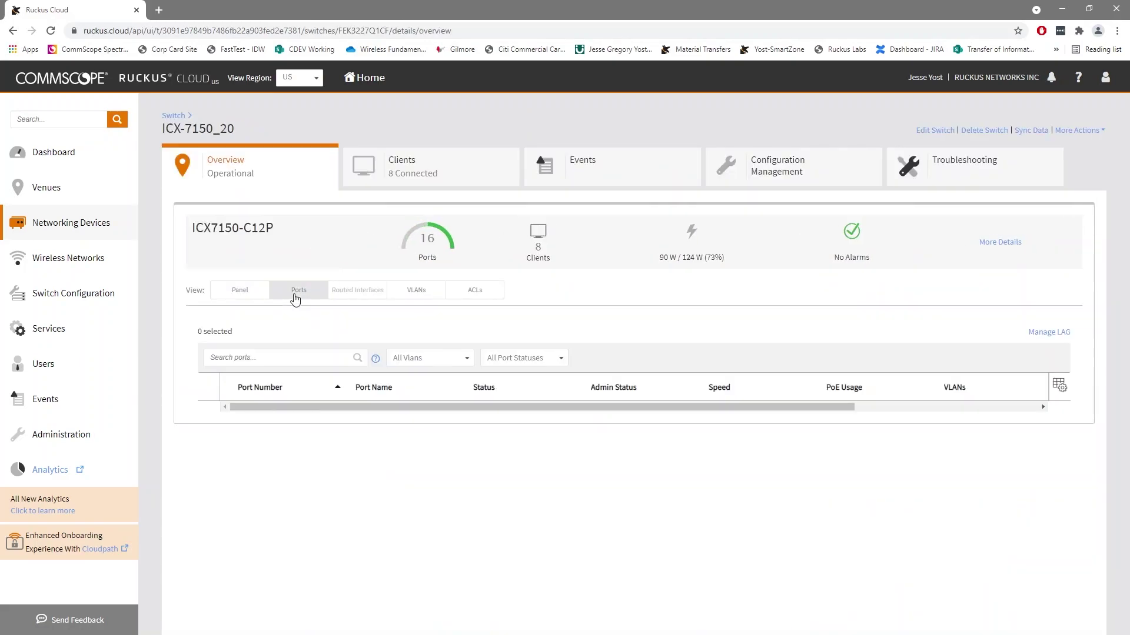
{"action": "left_click", "coordinate": [1033, 332]}
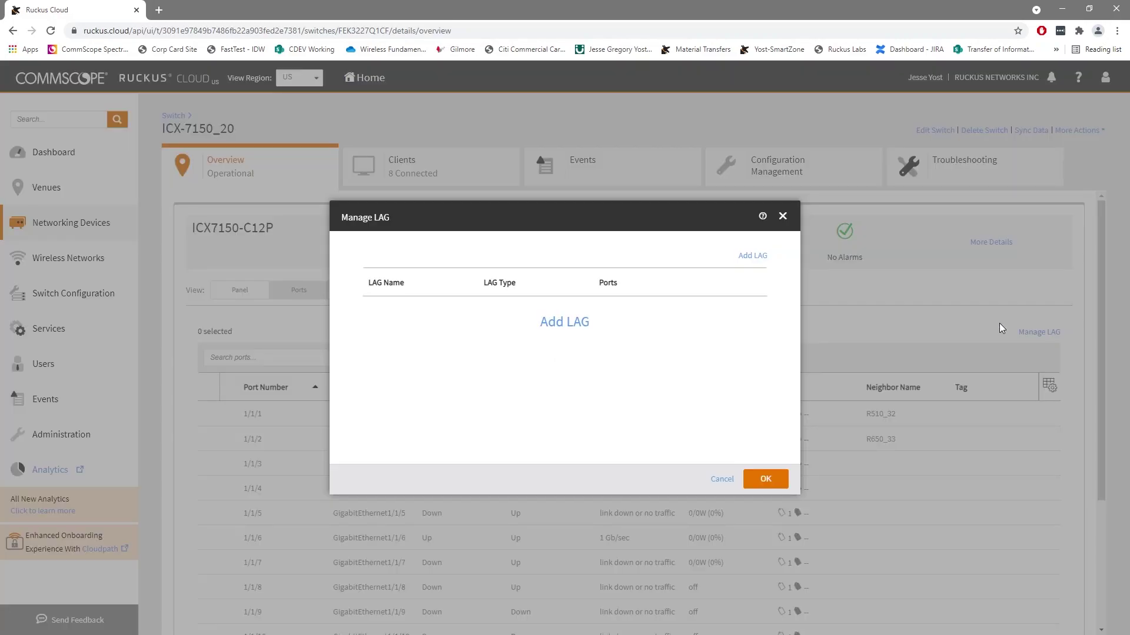
Start a new LAG on ICX-7150_20 named ICXLAG with Dynamic type
{"action": "left_click", "coordinate": [559, 324]}
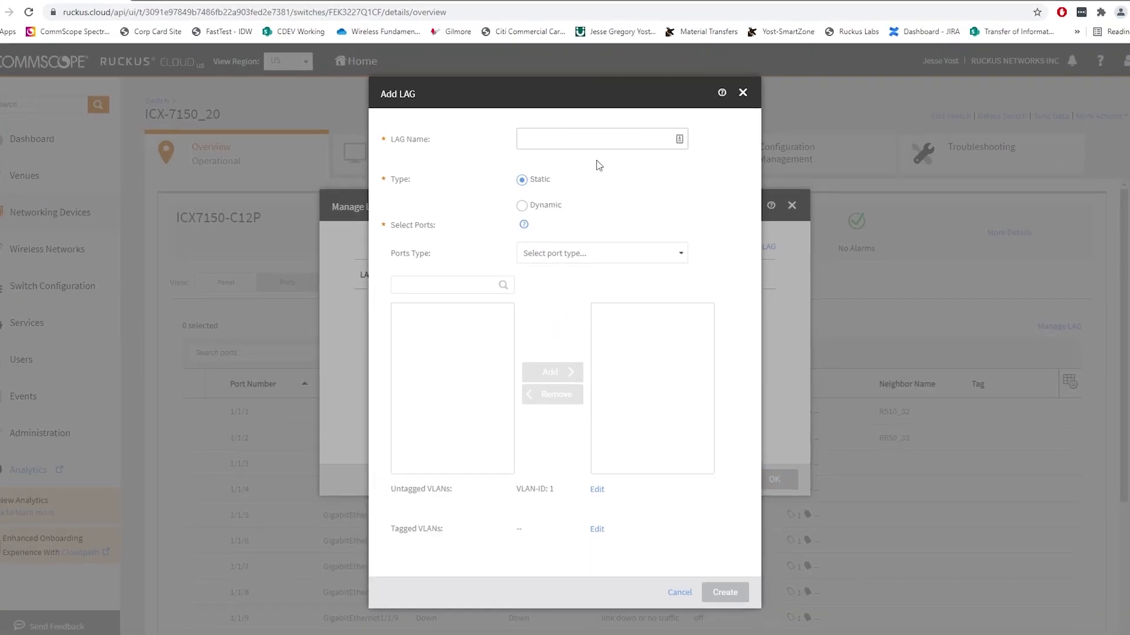
{"action": "left_click", "coordinate": [598, 139]}
{"action": "type", "text": "ICXLAG"}
{"action": "left_click", "coordinate": [556, 168]}
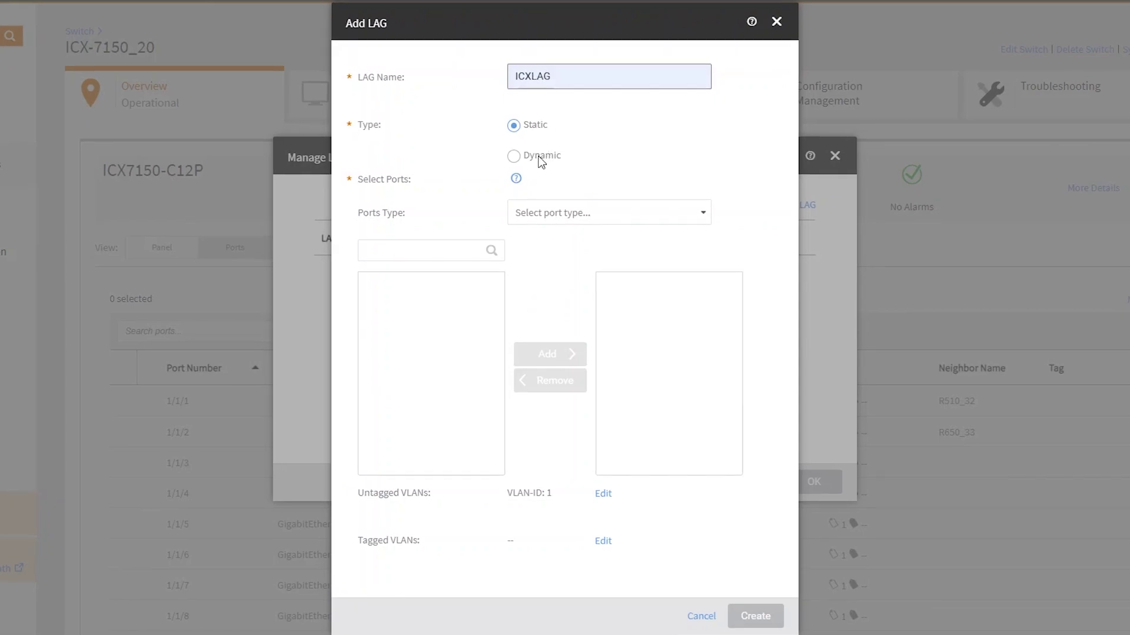
{"action": "left_click", "coordinate": [538, 157]}
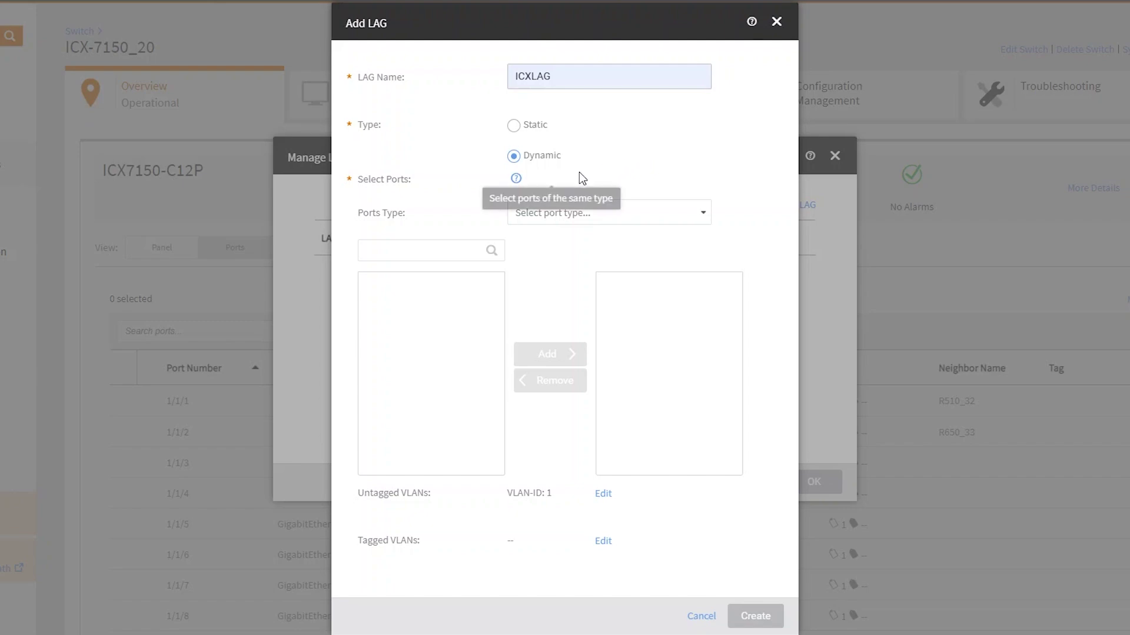
Use 1 Gbps copper ports and add 1/2/1 and 1/2/2 as members
{"action": "left_click", "coordinate": [653, 223]}
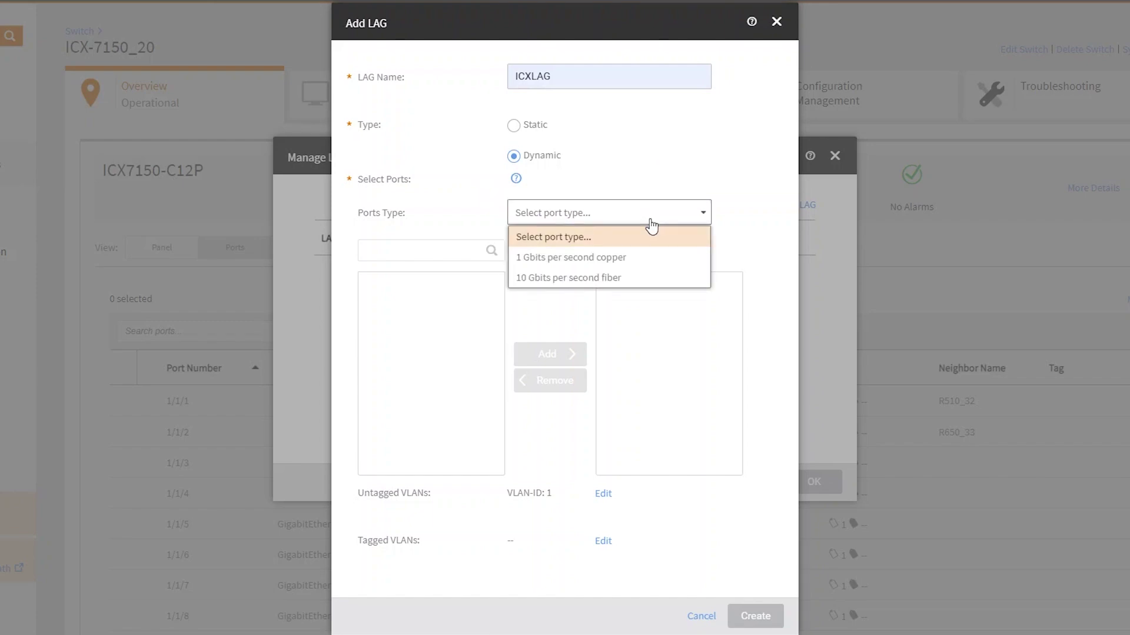
{"action": "left_click", "coordinate": [666, 257]}
{"action": "scroll", "coordinate": [434, 393], "scroll_direction": "down", "scroll_amount": 1}
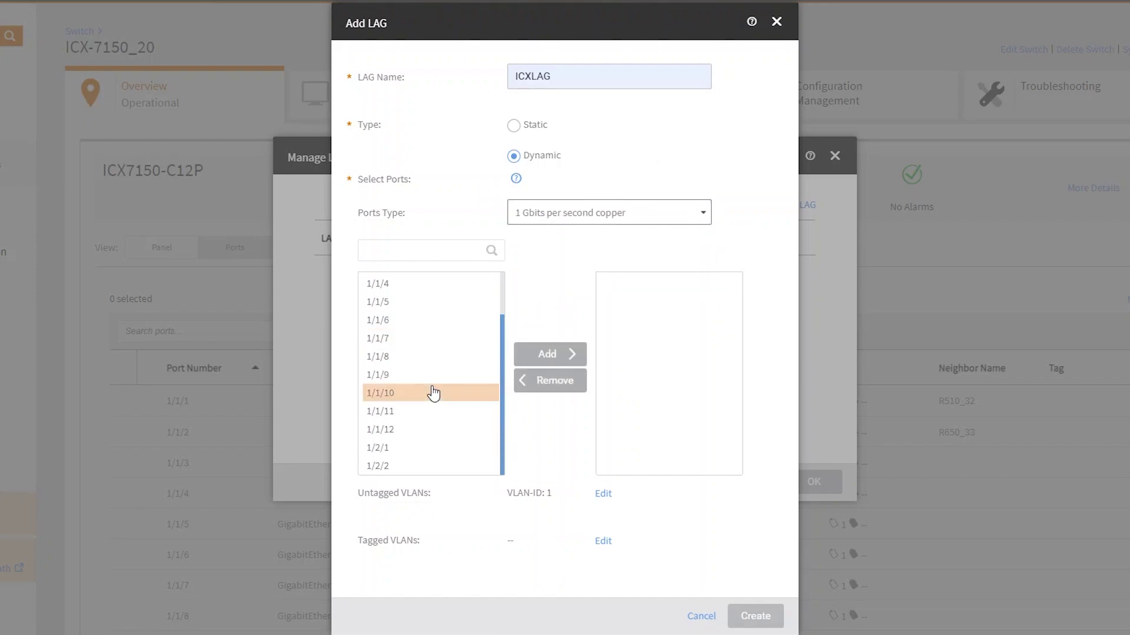
{"action": "left_click", "coordinate": [441, 448]}
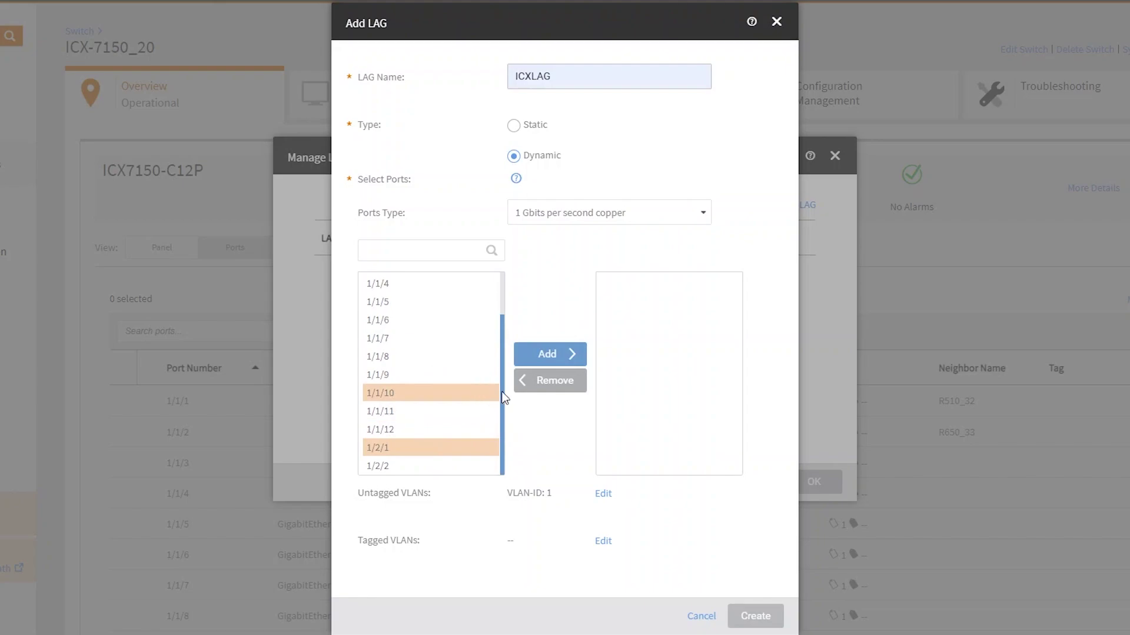
{"action": "left_click", "coordinate": [537, 359]}
{"action": "left_click", "coordinate": [410, 468]}
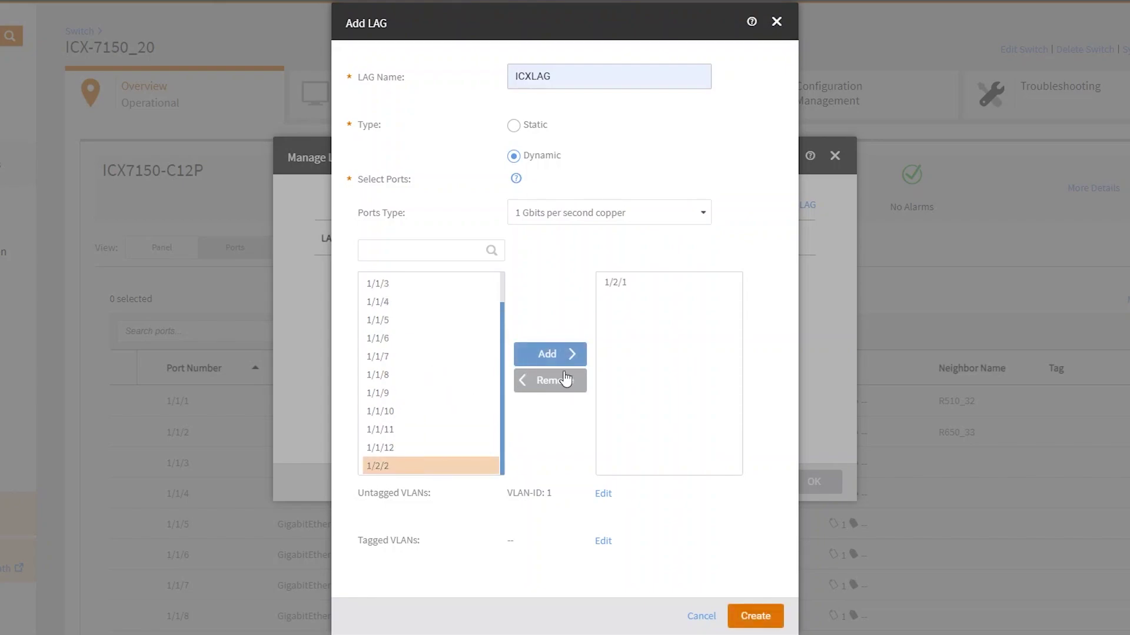
{"action": "left_click", "coordinate": [546, 355]}
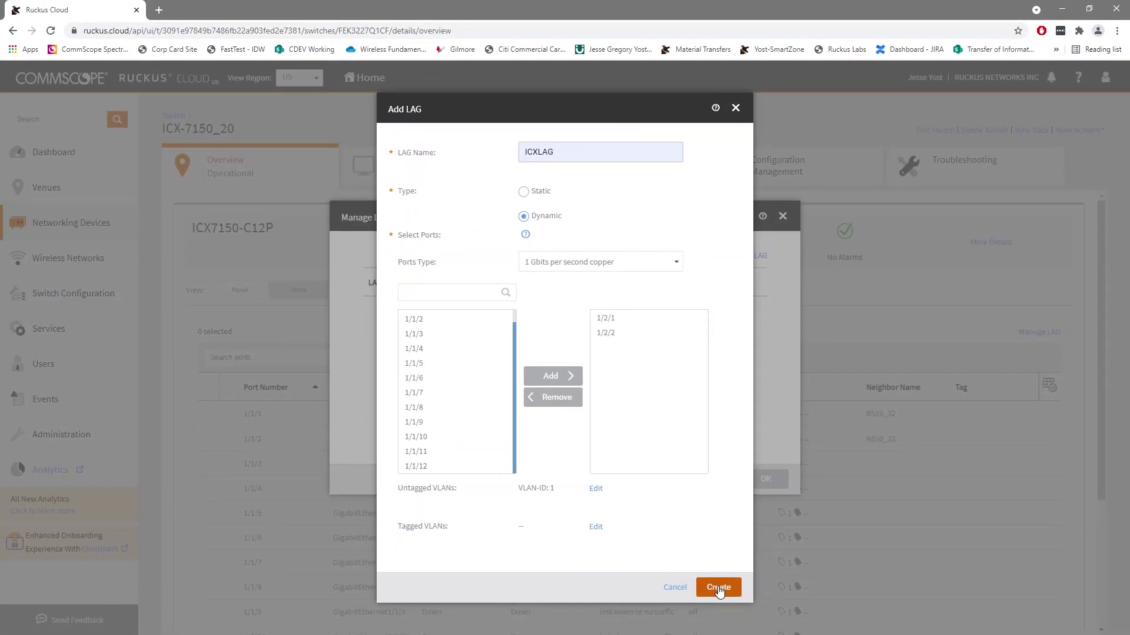
Create ICXLAG on ICX-7150_20 and close Manage LAG with OK
{"action": "left_click", "coordinate": [718, 588]}
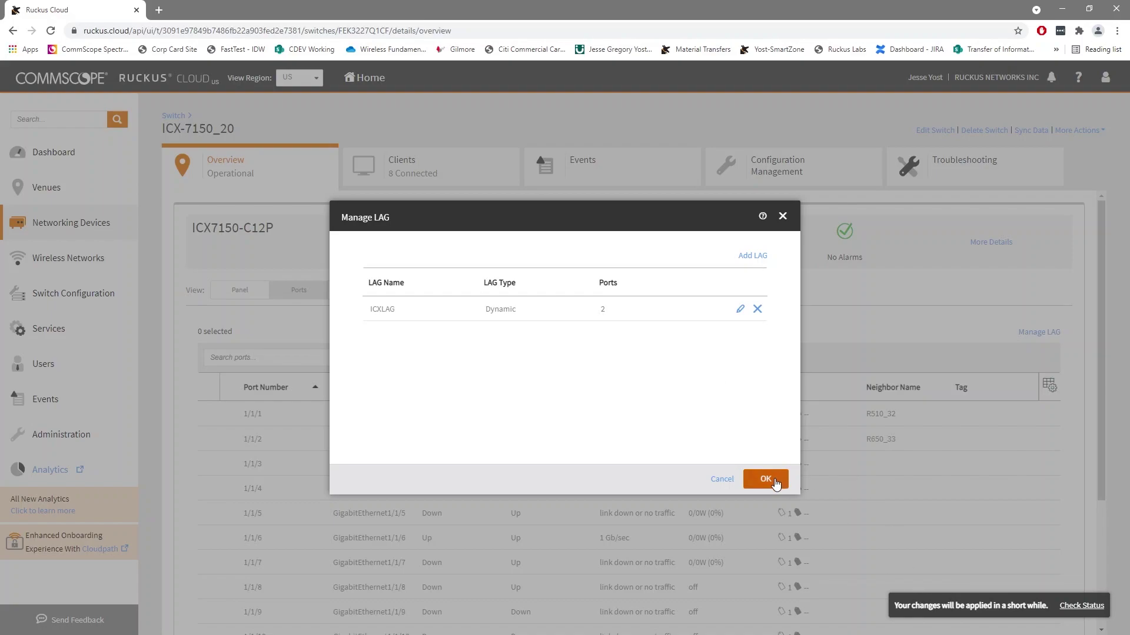
{"action": "left_click", "coordinate": [775, 480]}
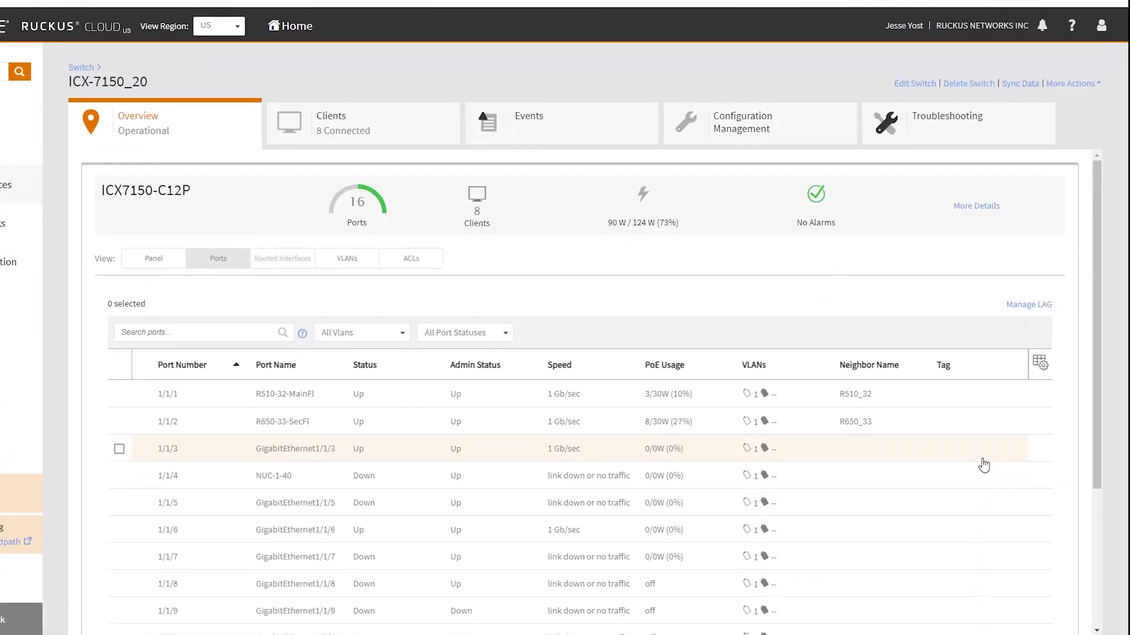
{"action": "scroll", "coordinate": [973, 460], "scroll_direction": "down", "scroll_amount": 3}
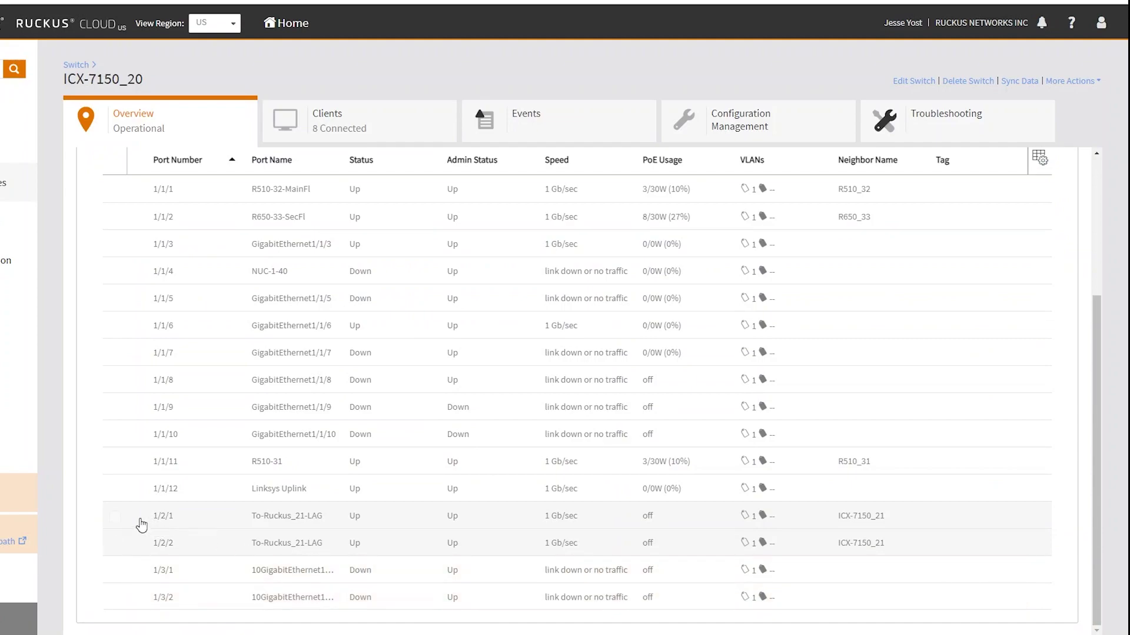
{"action": "mouse_move", "coordinate": [119, 518]}
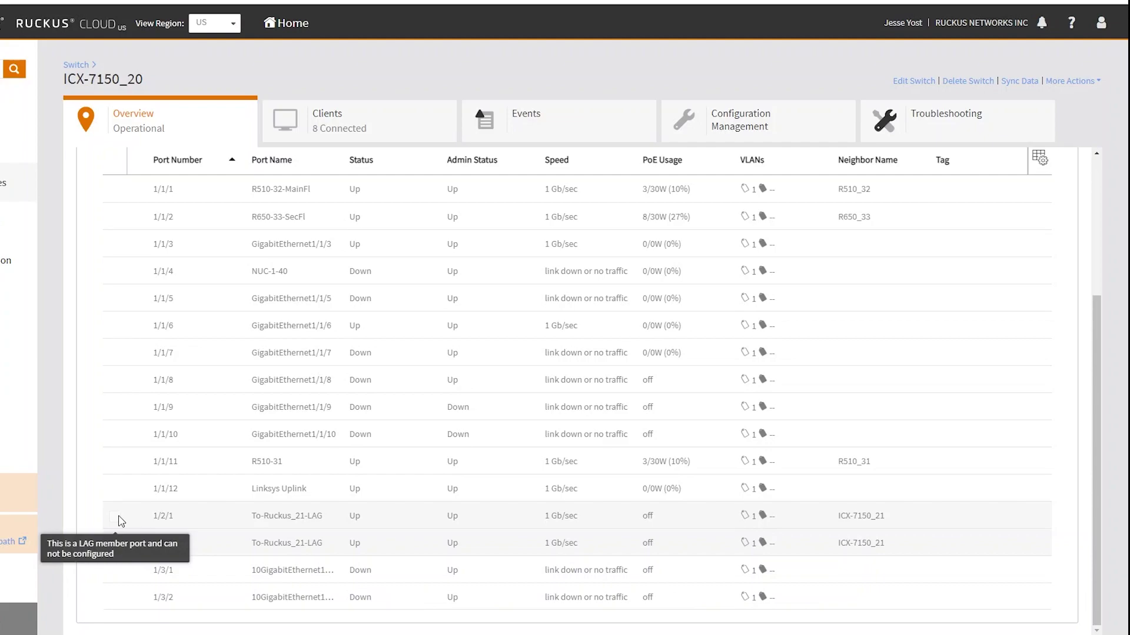
{"action": "scroll", "coordinate": [1049, 339], "scroll_direction": "up", "scroll_amount": 1}
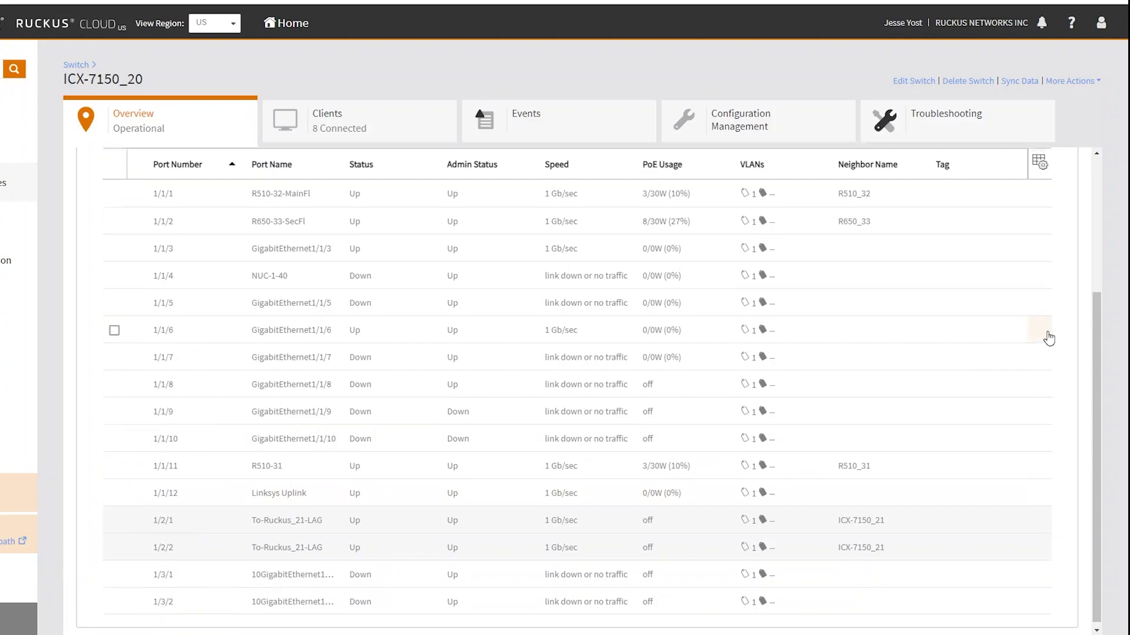
{"action": "scroll", "coordinate": [1049, 339], "scroll_direction": "up", "scroll_amount": 3}
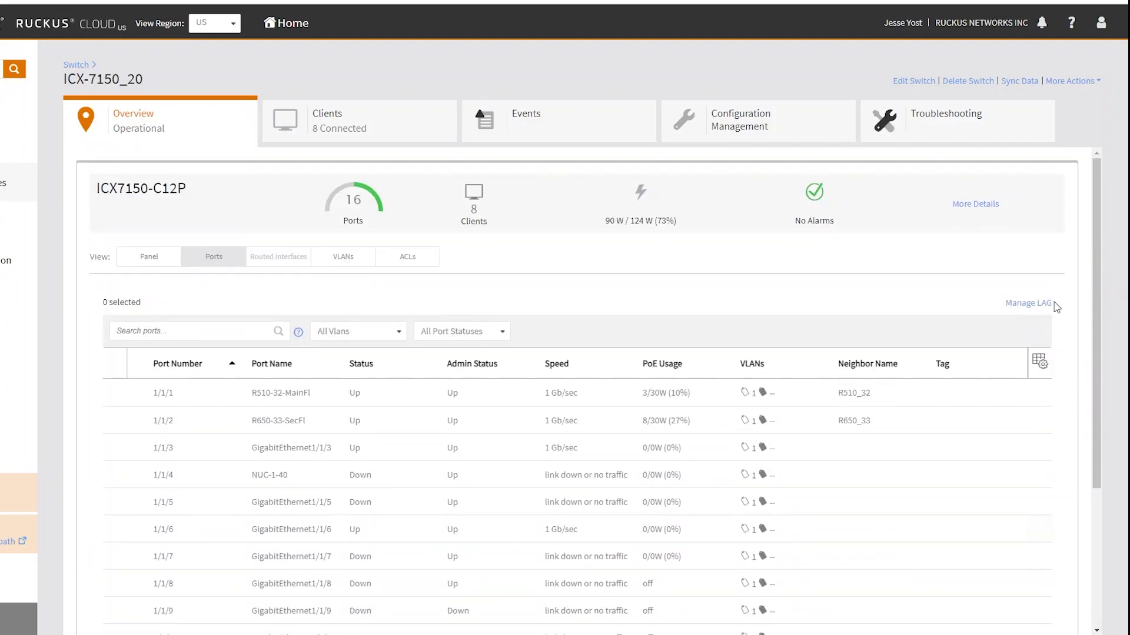
Add a LAG Name column to the port table, showing ICXLAG on ports 1/2/1 and 1/2/2
{"action": "left_click", "coordinate": [1042, 369]}
{"action": "scroll", "coordinate": [1012, 440], "scroll_direction": "down", "scroll_amount": 2}
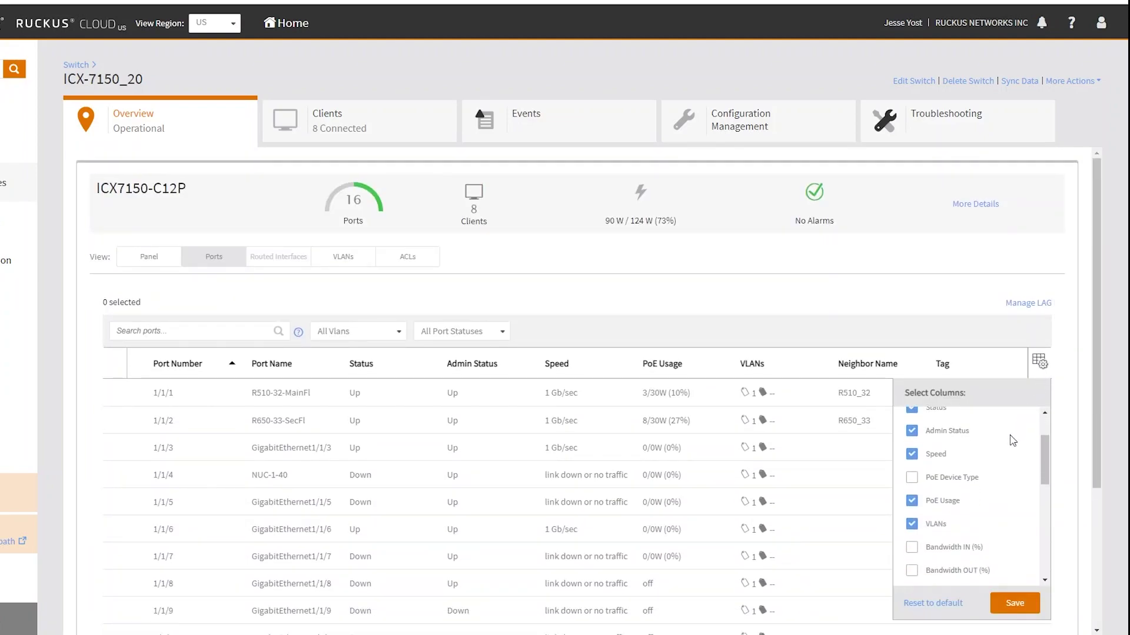
{"action": "scroll", "coordinate": [1012, 440], "scroll_direction": "down", "scroll_amount": 2}
{"action": "left_click", "coordinate": [912, 529]}
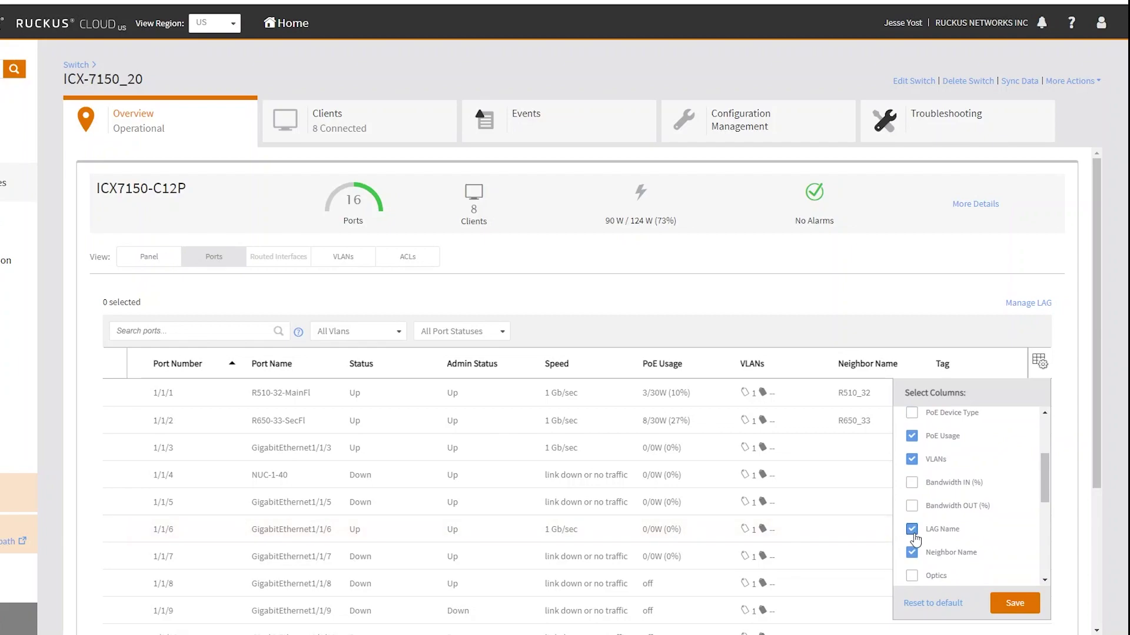
{"action": "left_click", "coordinate": [1013, 606]}
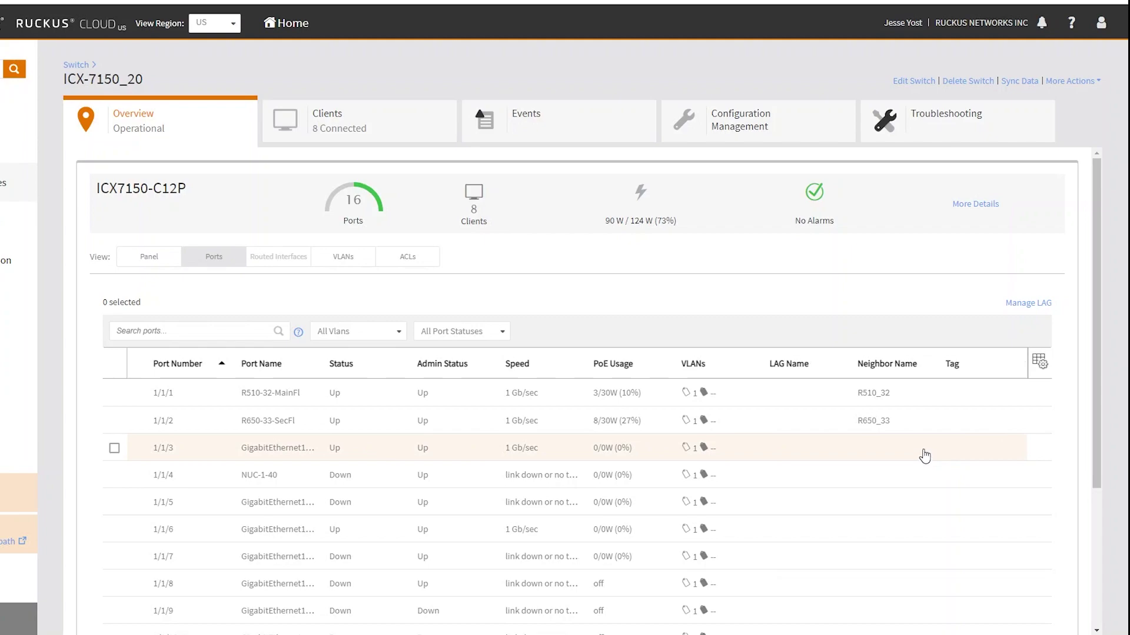
{"action": "scroll", "coordinate": [924, 456], "scroll_direction": "down", "scroll_amount": 2}
{"action": "scroll", "coordinate": [924, 457], "scroll_direction": "down", "scroll_amount": 1}
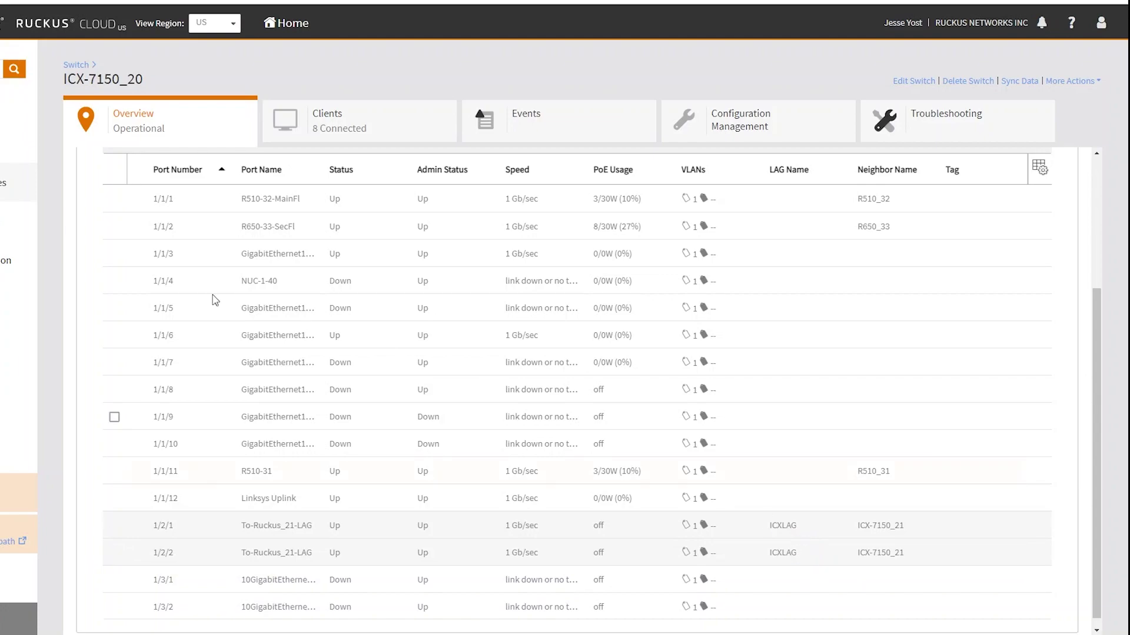
Check ICX-7150_21's port table shows 1/2/1 and 1/2/2 in ICXLAG
{"action": "left_click", "coordinate": [75, 65]}
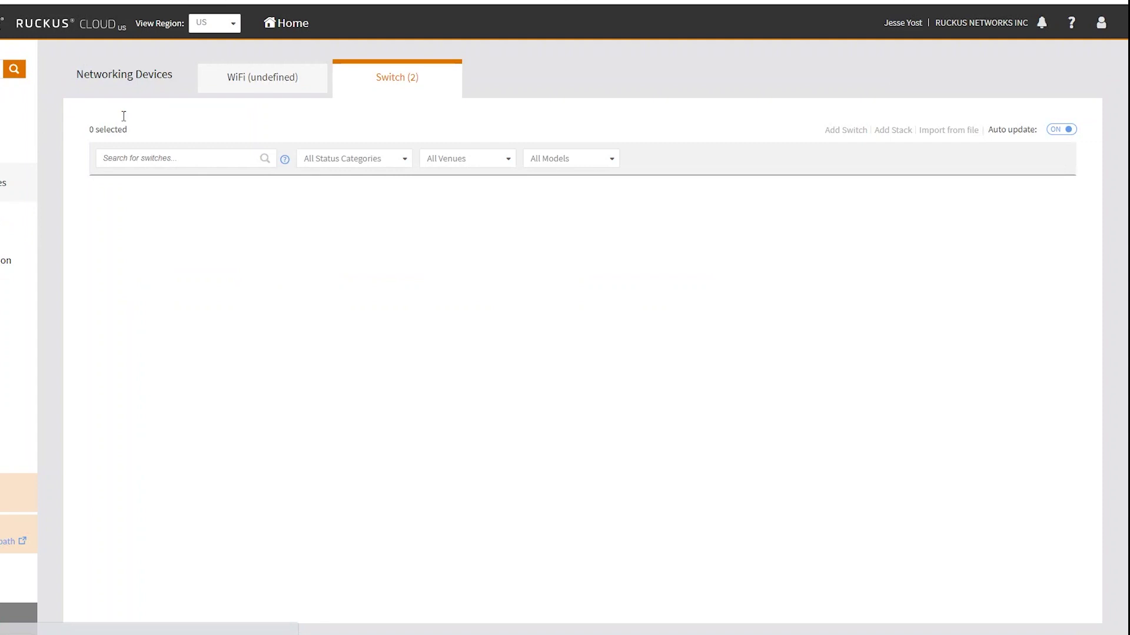
{"action": "left_click", "coordinate": [187, 249]}
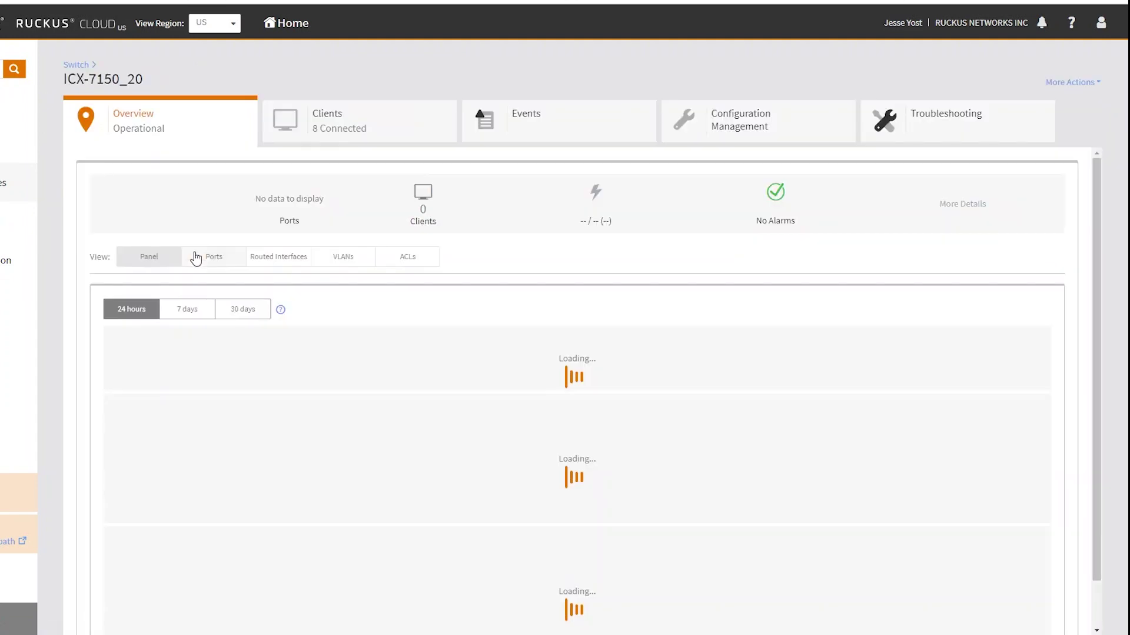
{"action": "left_click", "coordinate": [211, 258]}
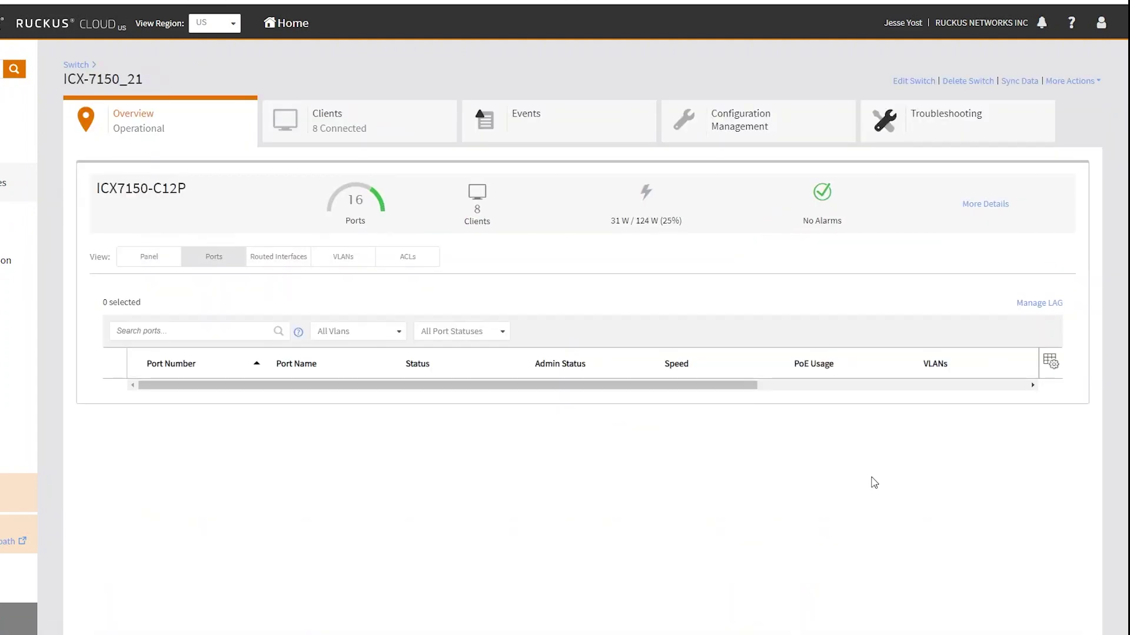
{"action": "scroll", "coordinate": [865, 484], "scroll_direction": "down", "scroll_amount": 3}
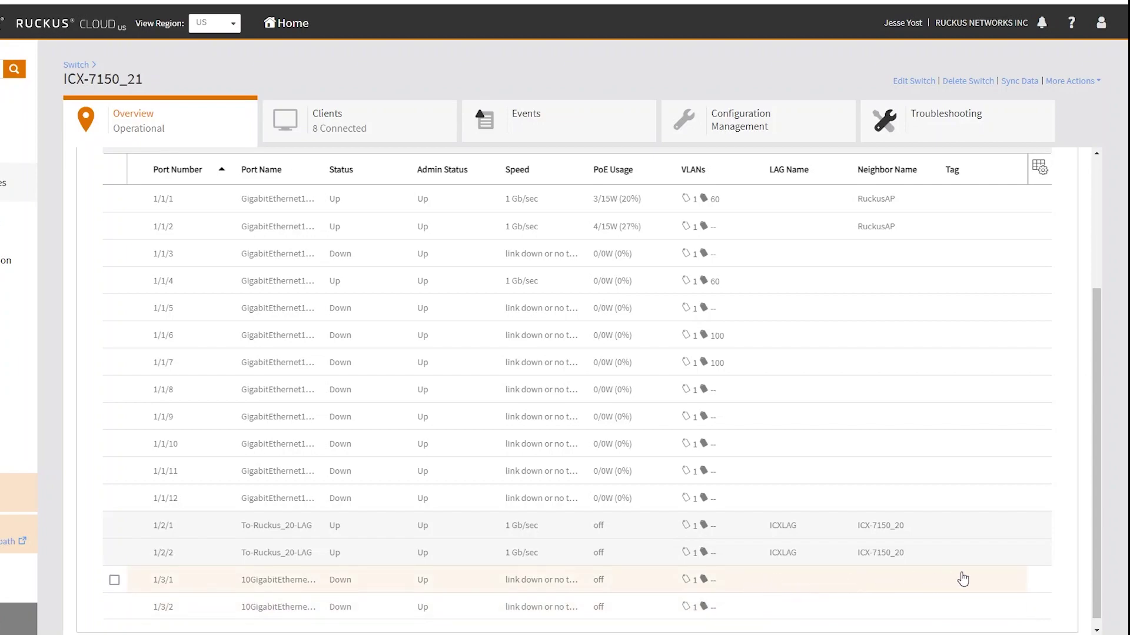
{"action": "scroll", "coordinate": [1111, 561], "scroll_direction": "down", "scroll_amount": 1}
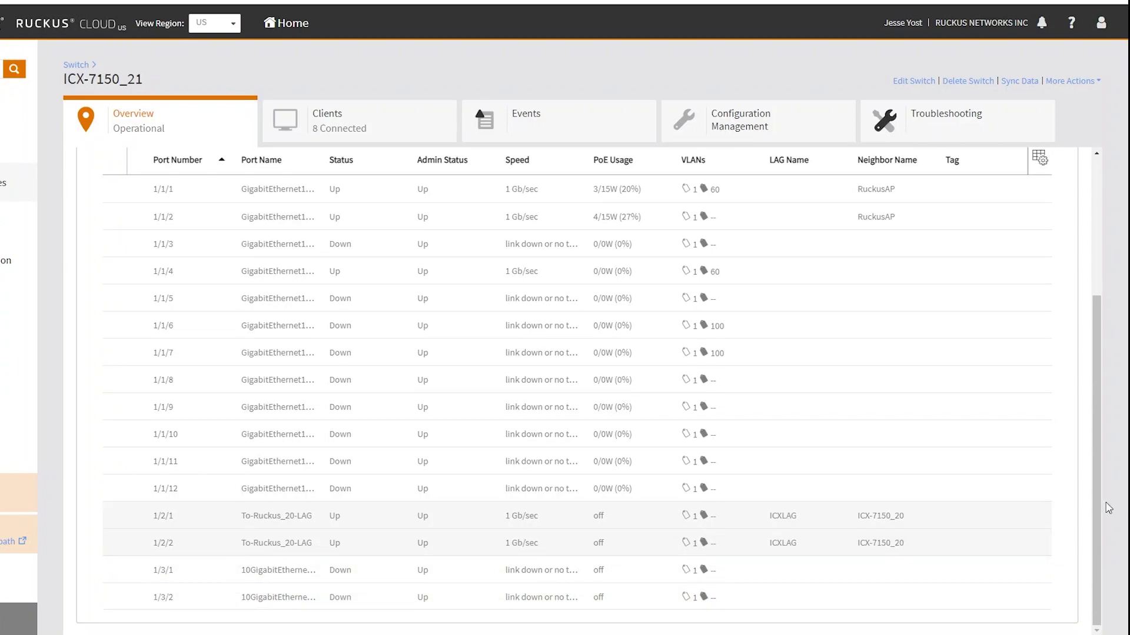
{"action": "scroll", "coordinate": [986, 526], "scroll_direction": "up", "scroll_amount": 4}
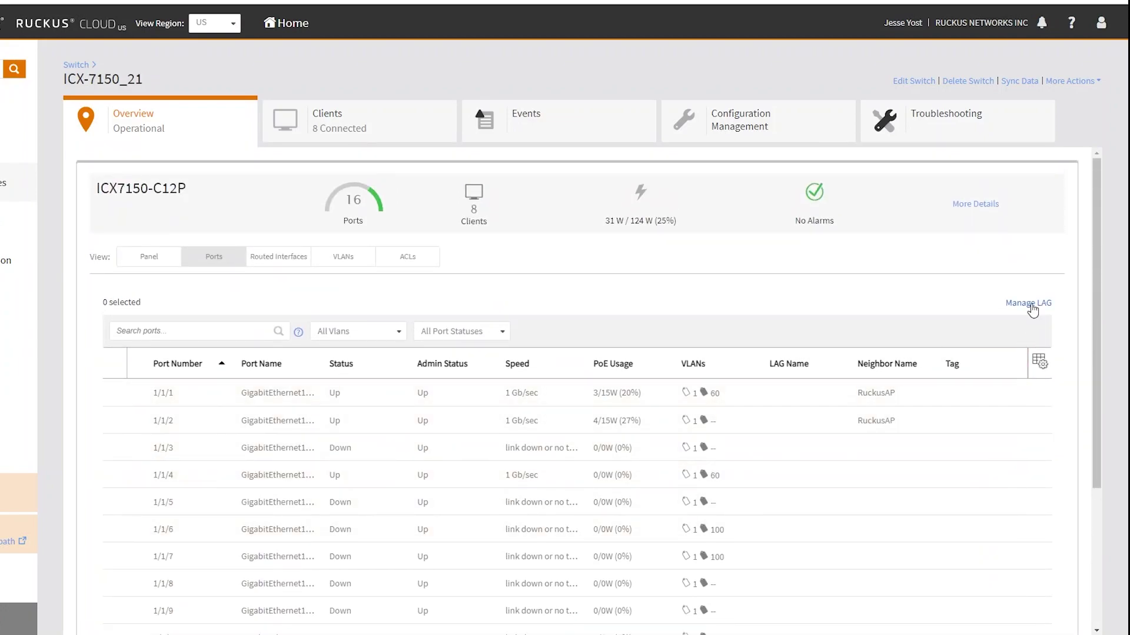
{"action": "left_click", "coordinate": [1030, 304]}
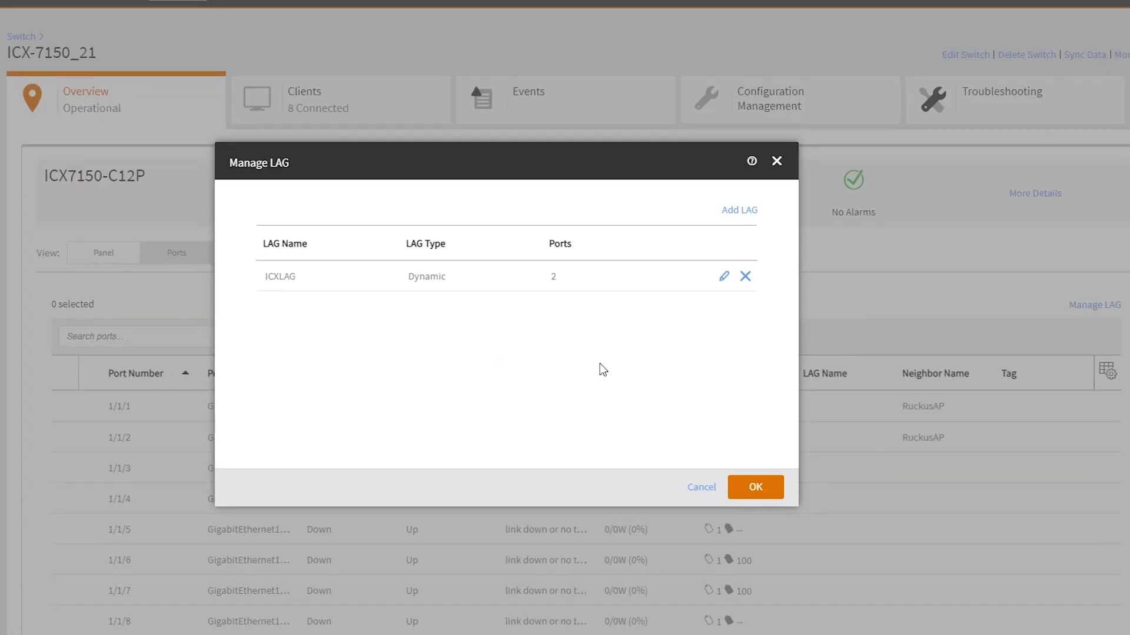
{"action": "left_click", "coordinate": [724, 277]}
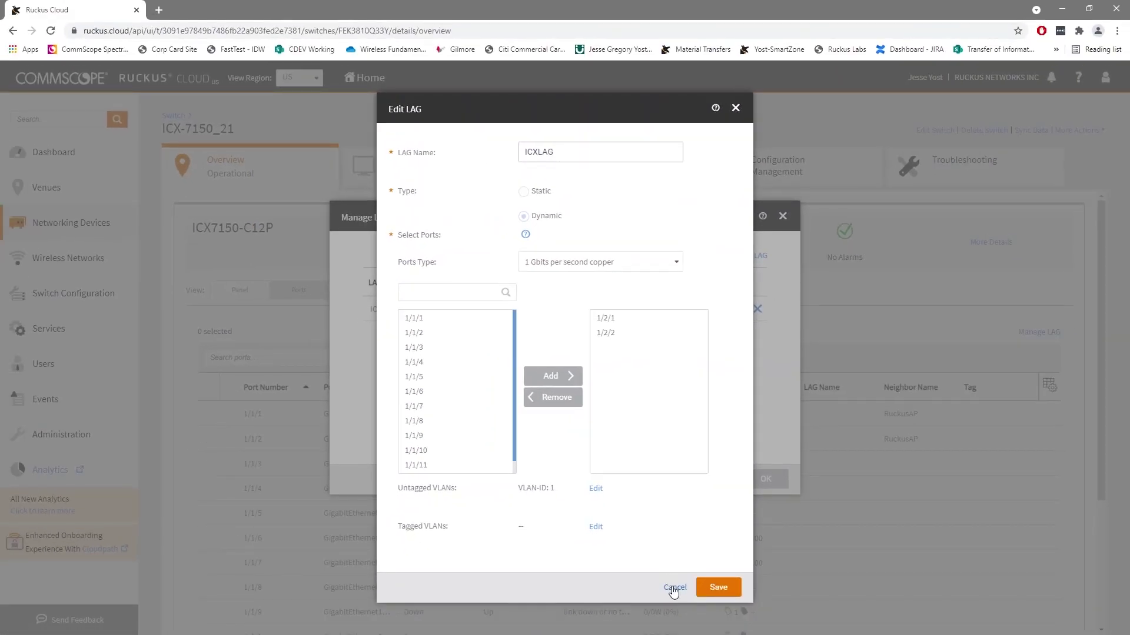
{"action": "left_click", "coordinate": [667, 587]}
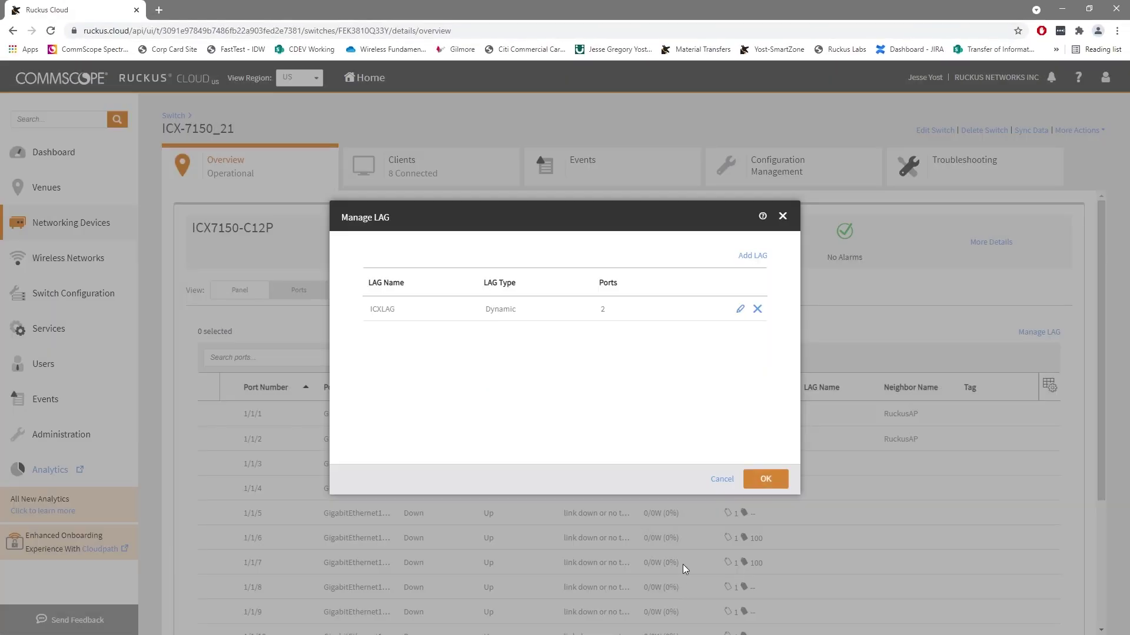
{"action": "left_click", "coordinate": [765, 479]}
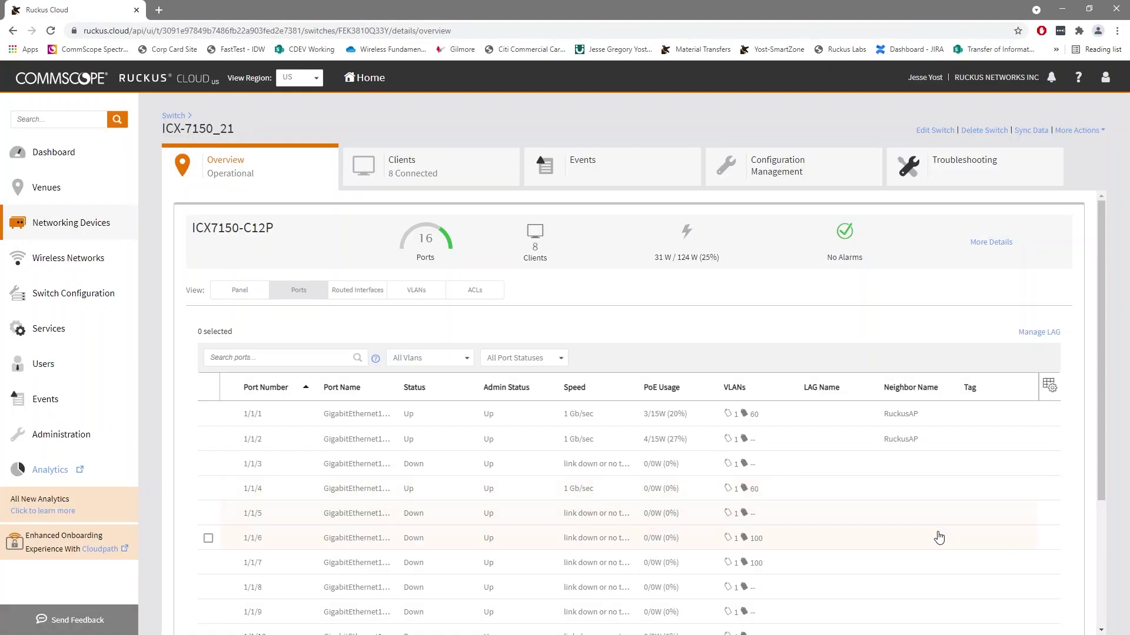